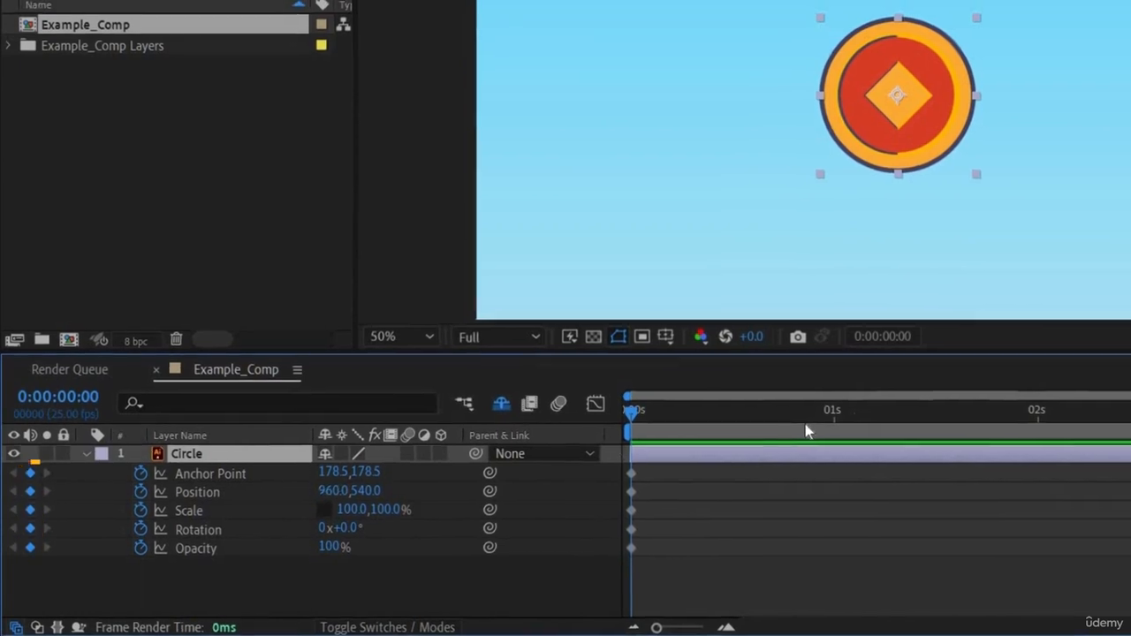
# Step: Add an Anchor Point keyframe to the Circle layer at 0:00:00:21
pyautogui.click(807, 419)
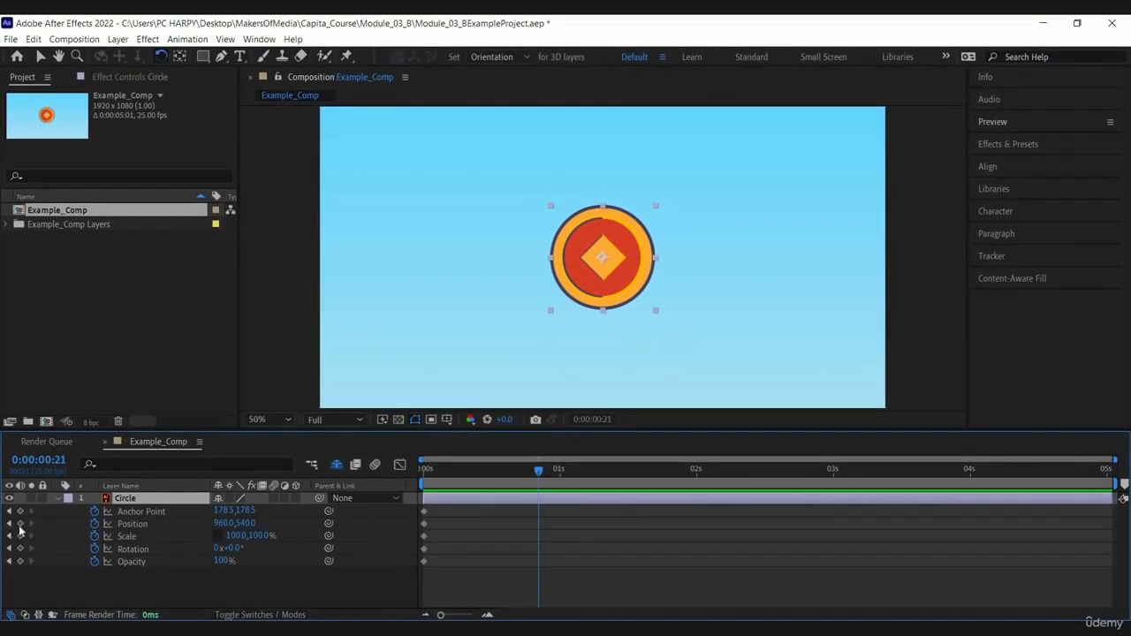
pyautogui.click(20, 511)
# Step: Move the playhead back and forth between the two Anchor Point keyframes, finishing on the one at 0:00:00:21
pyautogui.moveTo(478, 471); pyautogui.dragTo(473, 472)
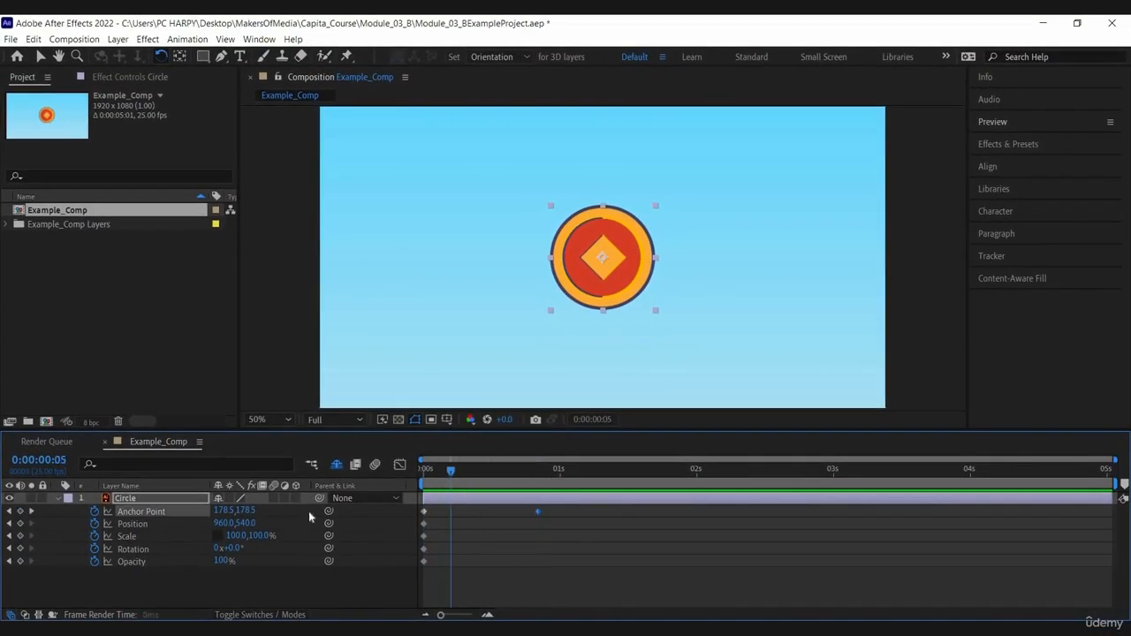
pyautogui.click(31, 512)
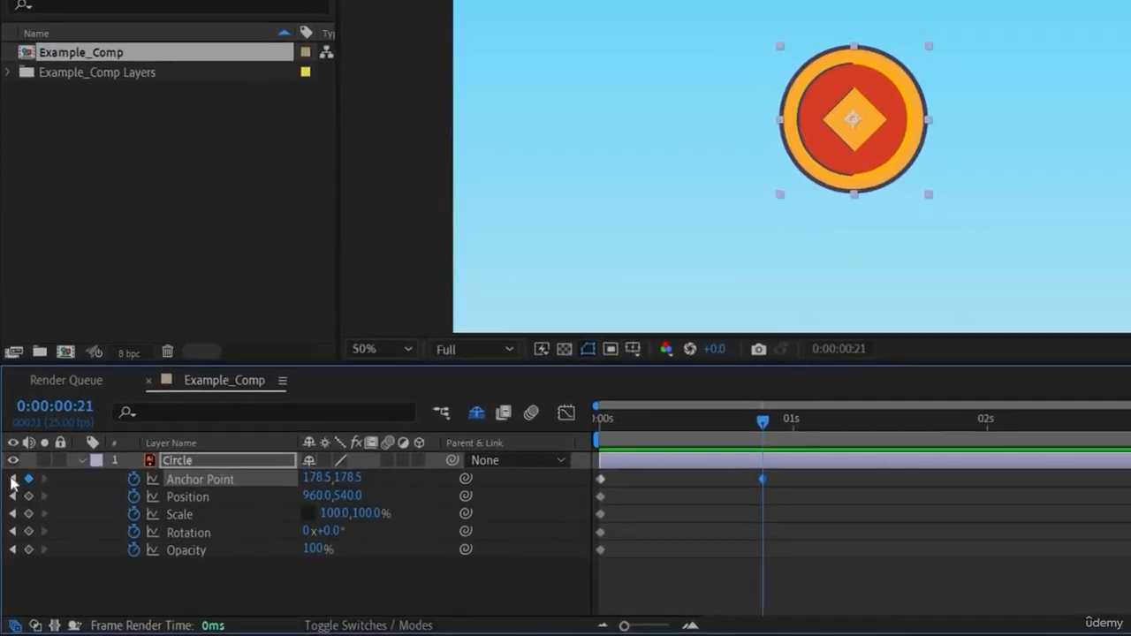
pyautogui.click(9, 512)
pyautogui.click(48, 474)
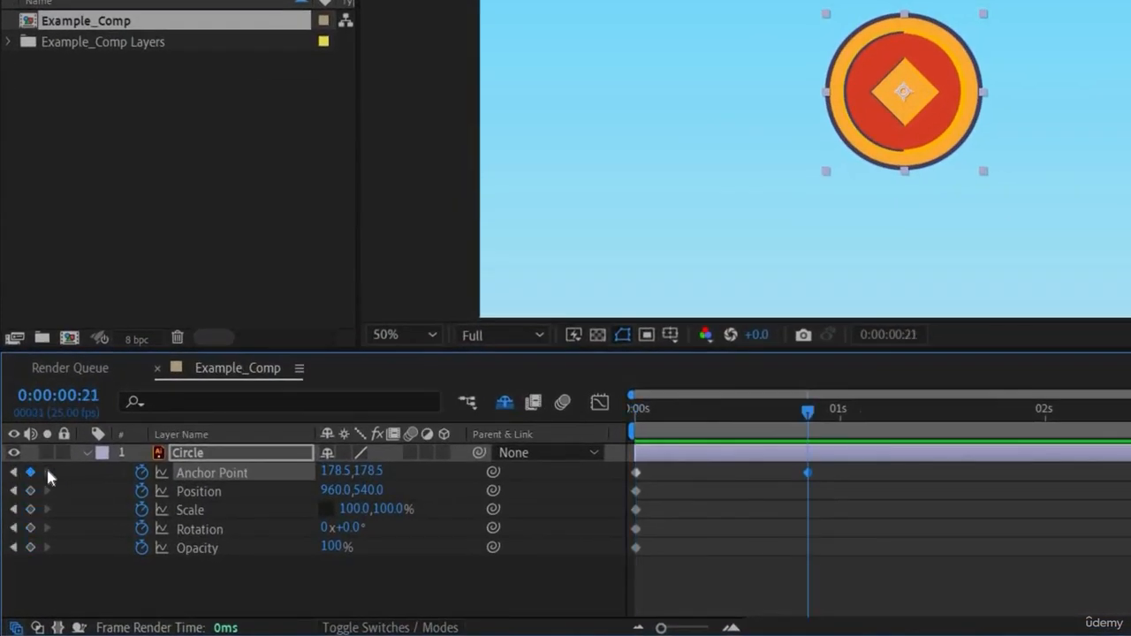
pyautogui.click(14, 473)
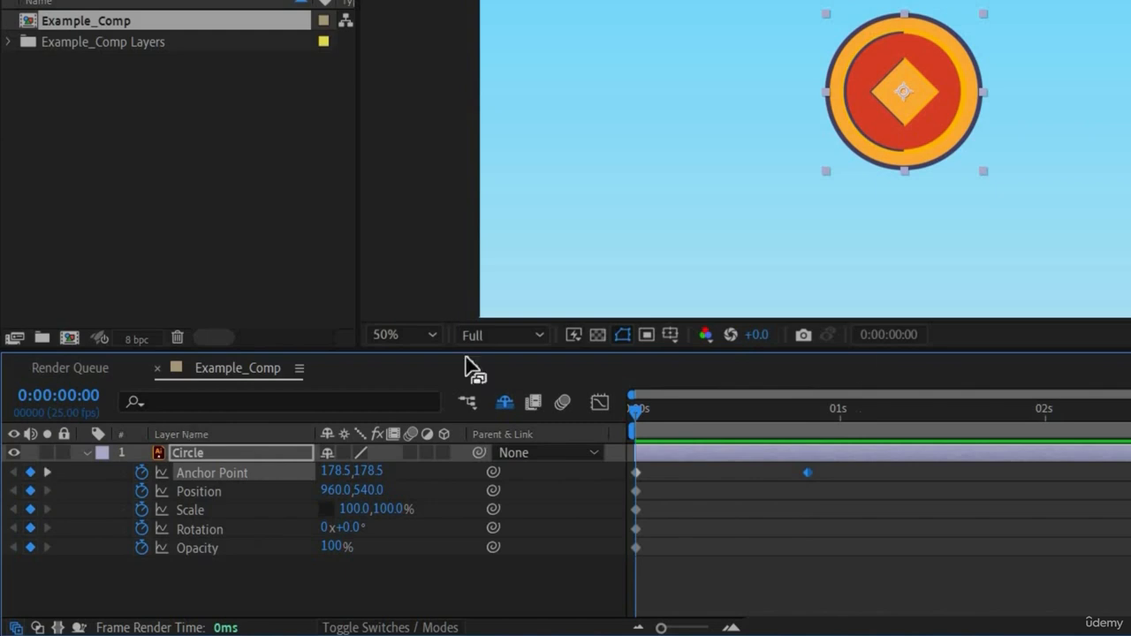
pyautogui.click(48, 474)
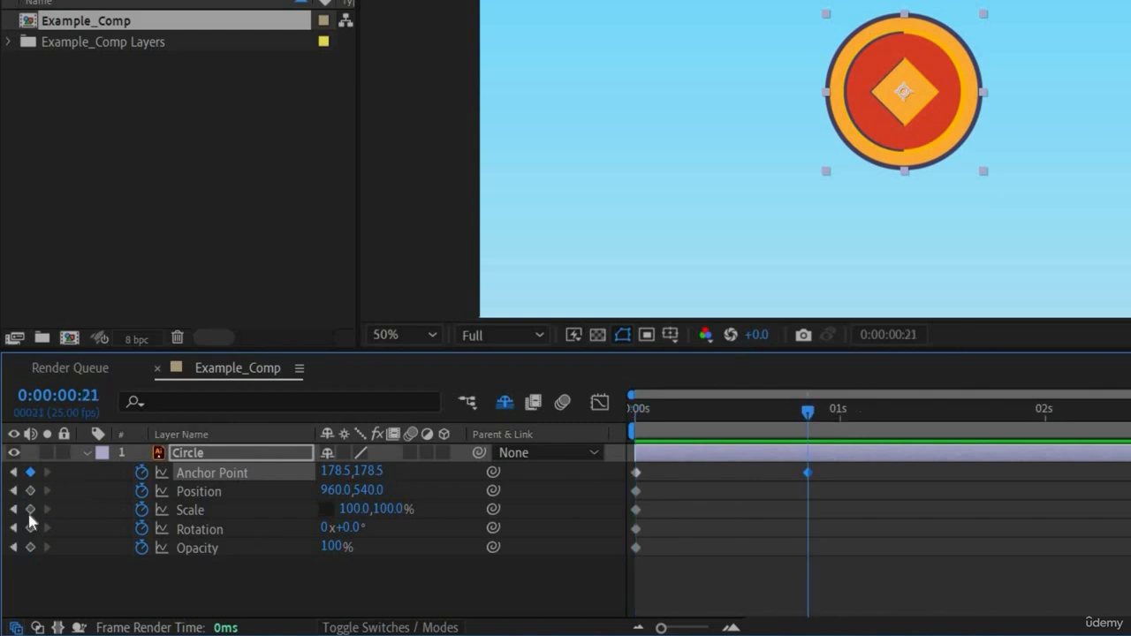
# Step: Add Position, Scale, Rotation and Opacity keyframes to the Circle layer at 0:00:00:21
pyautogui.hotkey('alt', 'shift', 'p')
pyautogui.hotkey('alt', 'shift', 's')
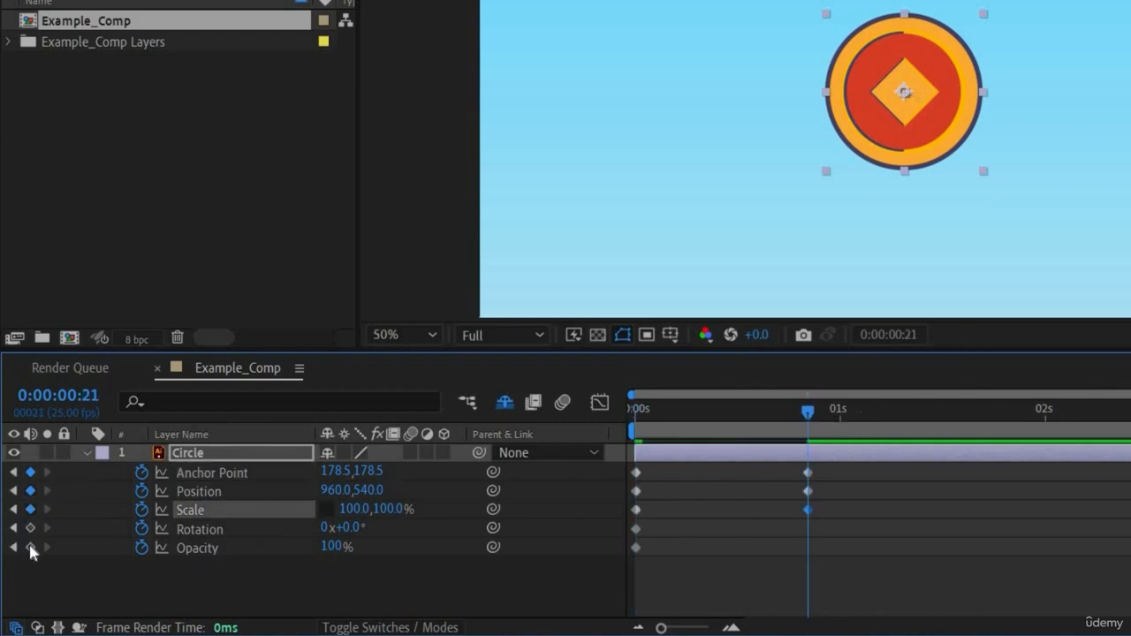
pyautogui.hotkey('alt', 'shift', 'r')
pyautogui.hotkey('alt', 'shift', 't')
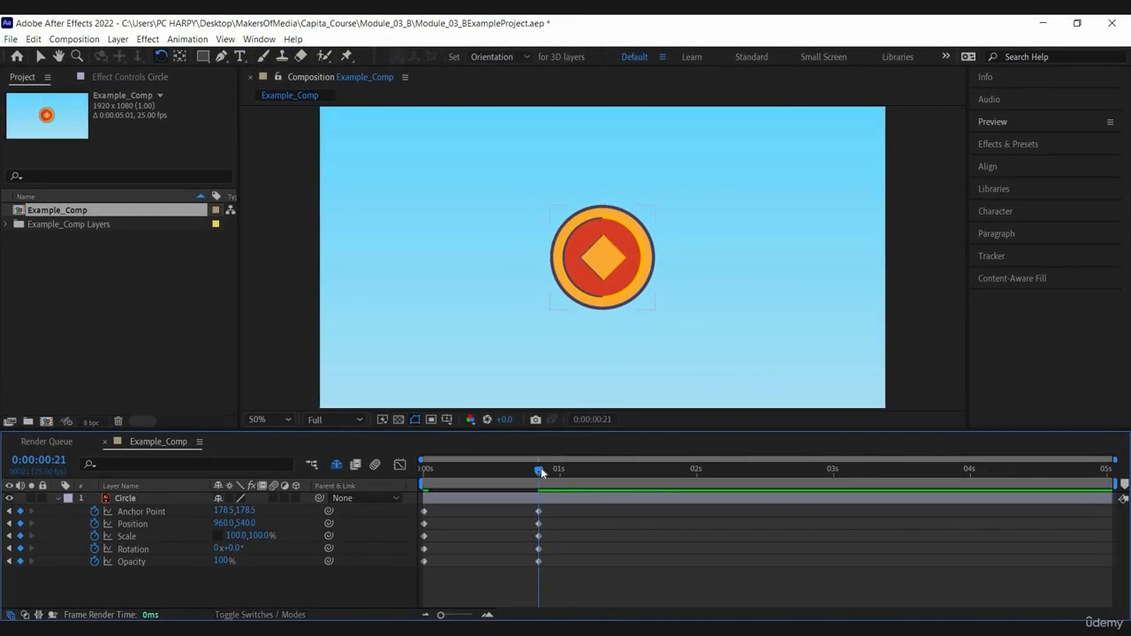
# Step: Split the Circle layer at 0:00:00:21 and slide its second part so it starts just past the 1-second mark
pyautogui.moveTo(644, 469); pyautogui.dragTo(564, 498)
pyautogui.click(570, 498)
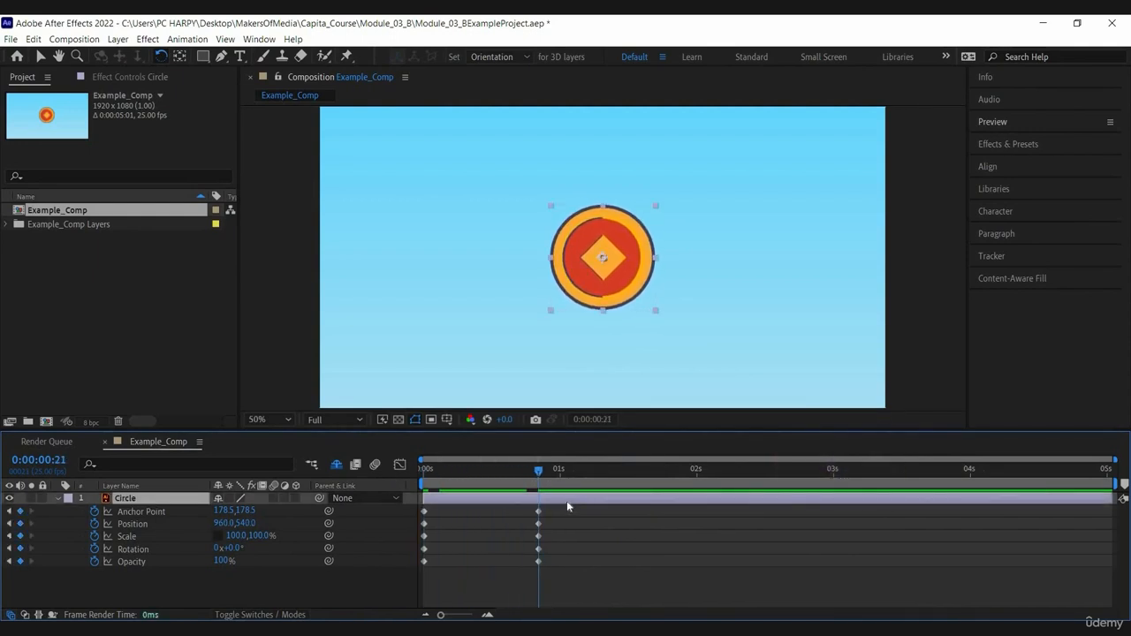
pyautogui.hotkey('ctrl', 'shift', 'd')
pyautogui.moveTo(625, 502); pyautogui.dragTo(679, 501)
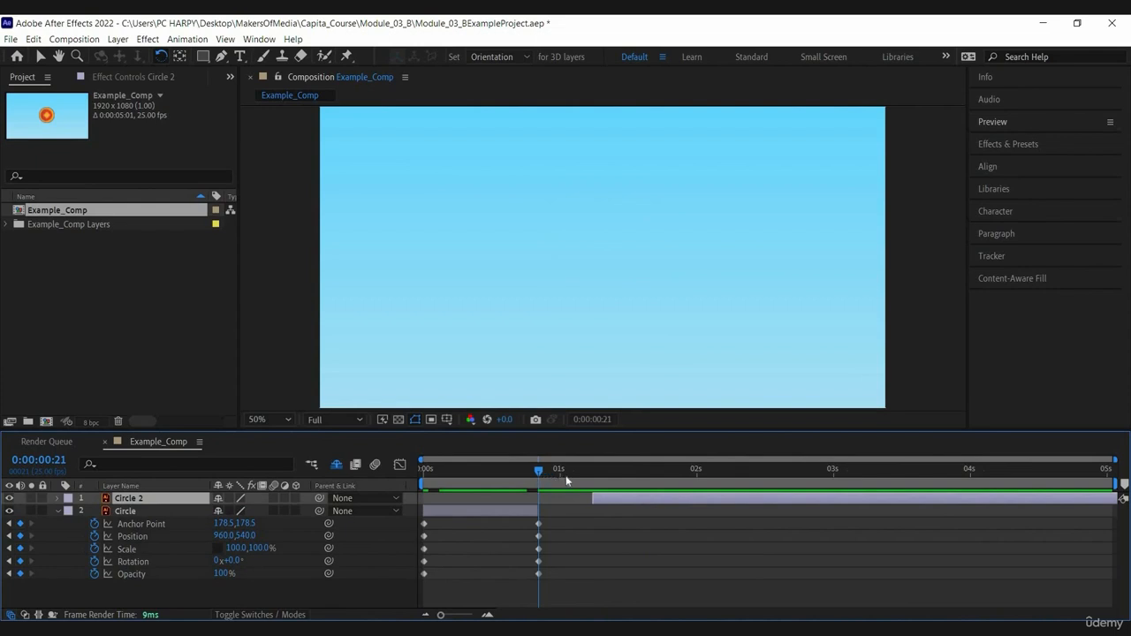
# Step: Step the playhead one frame at a time forward and back around the split, returning to 0:00:00:21
pyautogui.press('space')
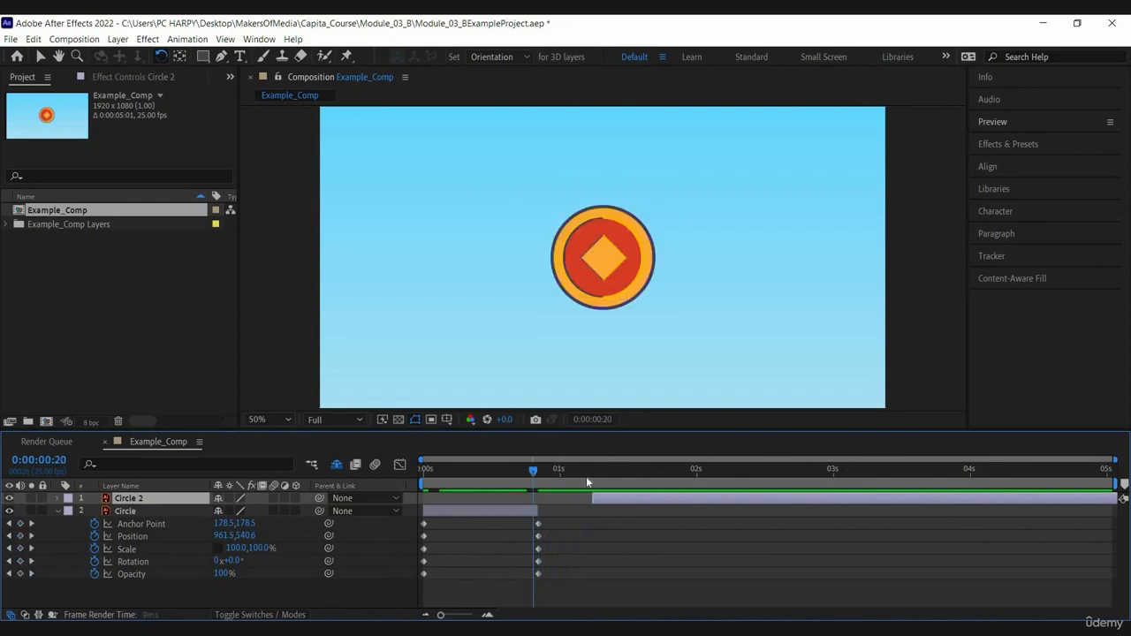
pyautogui.click(538, 480)
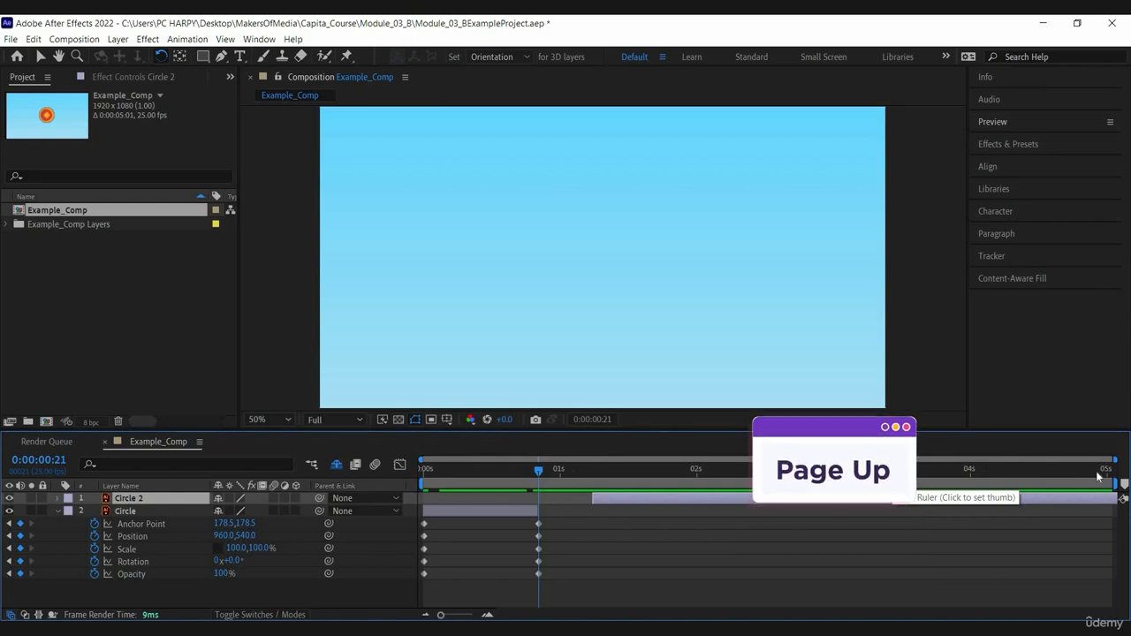
pyautogui.press('pagedown')
pyautogui.press('pagedown')
pyautogui.press('pagedown')
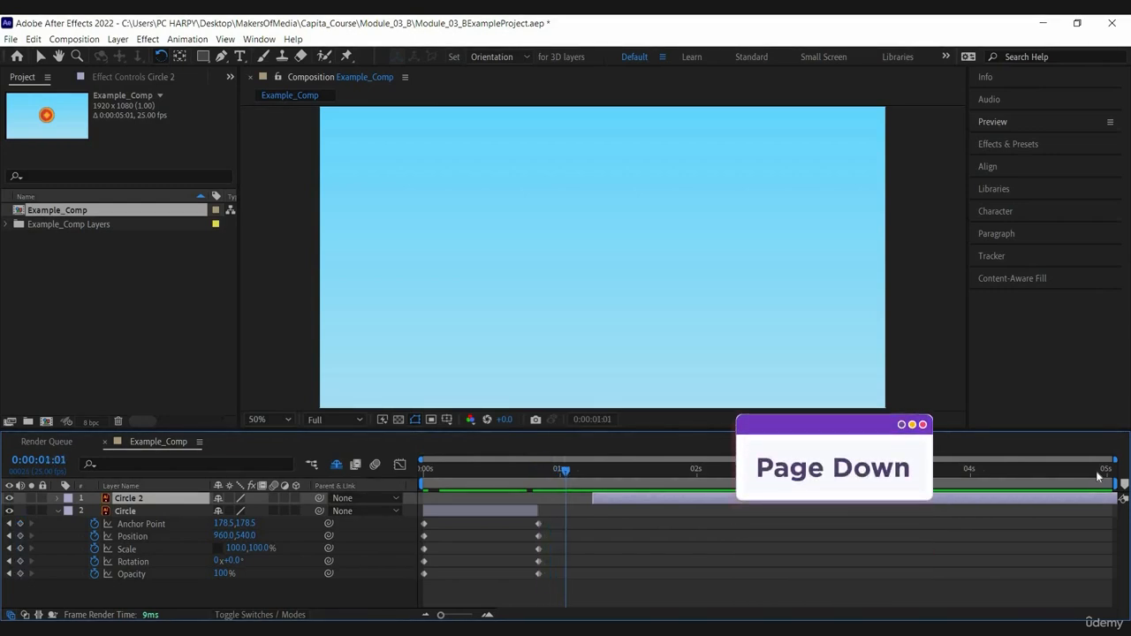
pyautogui.press('pageup')
pyautogui.press('pageup')
pyautogui.press('pageup')
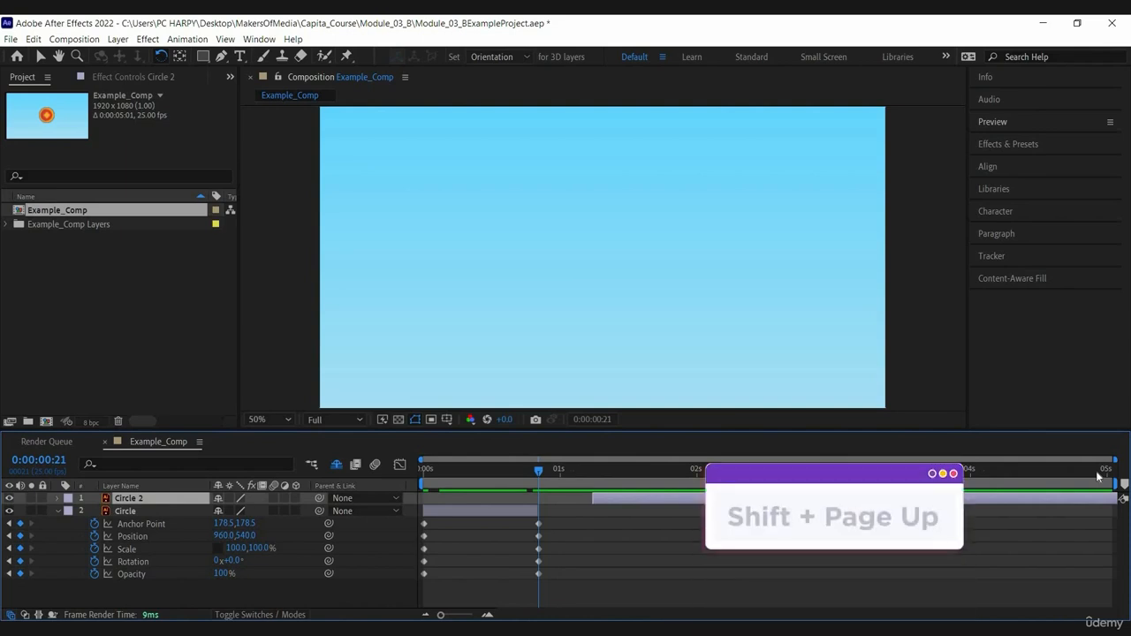
# Step: Jump the playhead forward in ten-frame increments, then back to 0:00:00:21
pyautogui.hotkey('shift', 'pagedown')
pyautogui.hotkey('shift', 'pagedown')
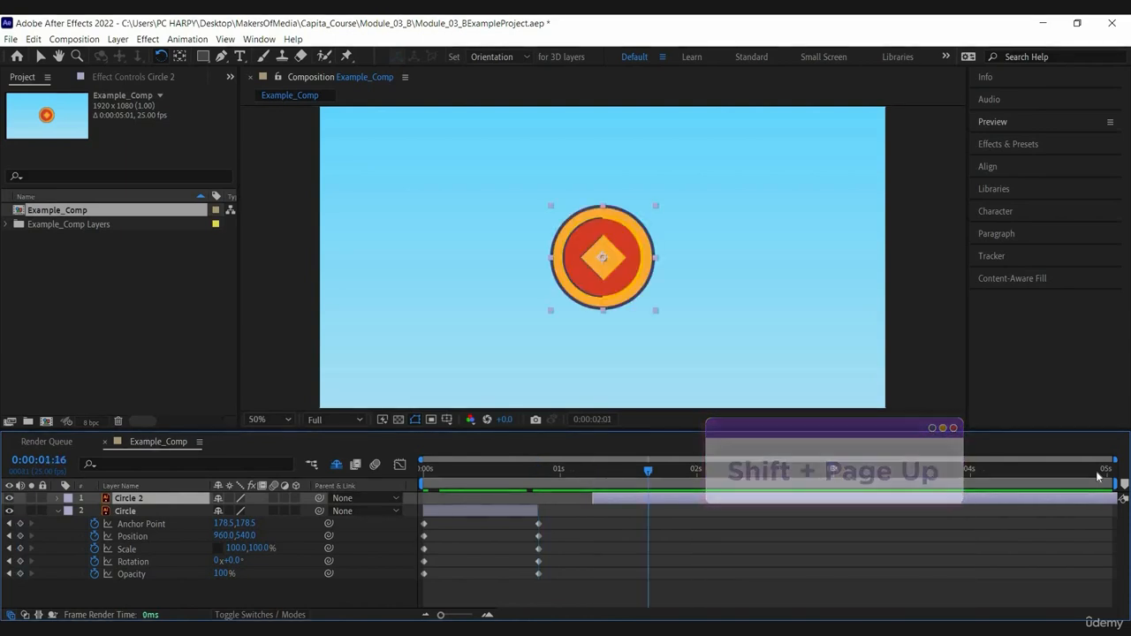
pyautogui.hotkey('shift', 'pagedown')
pyautogui.hotkey('shift', 'pageup')
pyautogui.hotkey('shift', 'pageup')
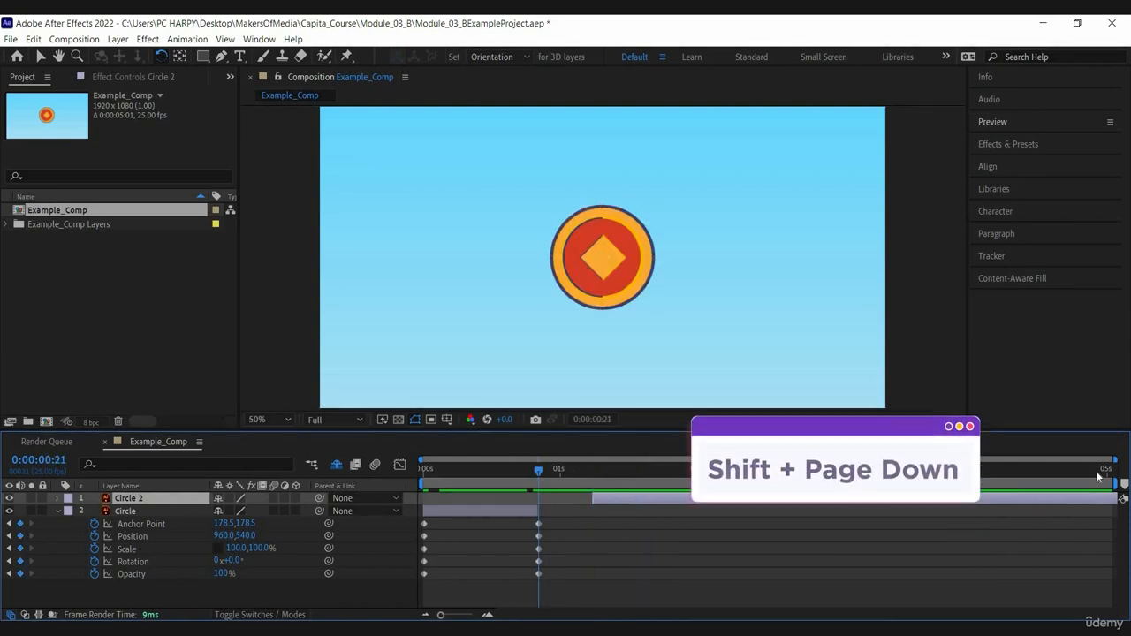
pyautogui.hotkey('shift', 'pageup')
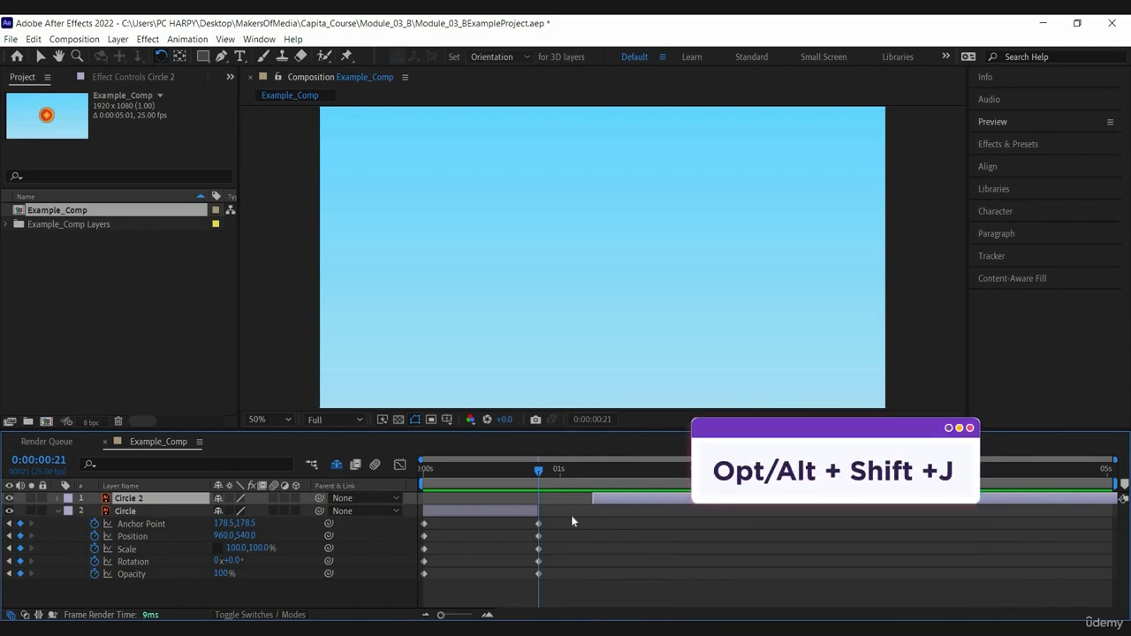
# Step: Place the playhead at 0:00:00:21 by entering the timecode in Go to Time
pyautogui.hotkey('alt', 'shift', 'j')
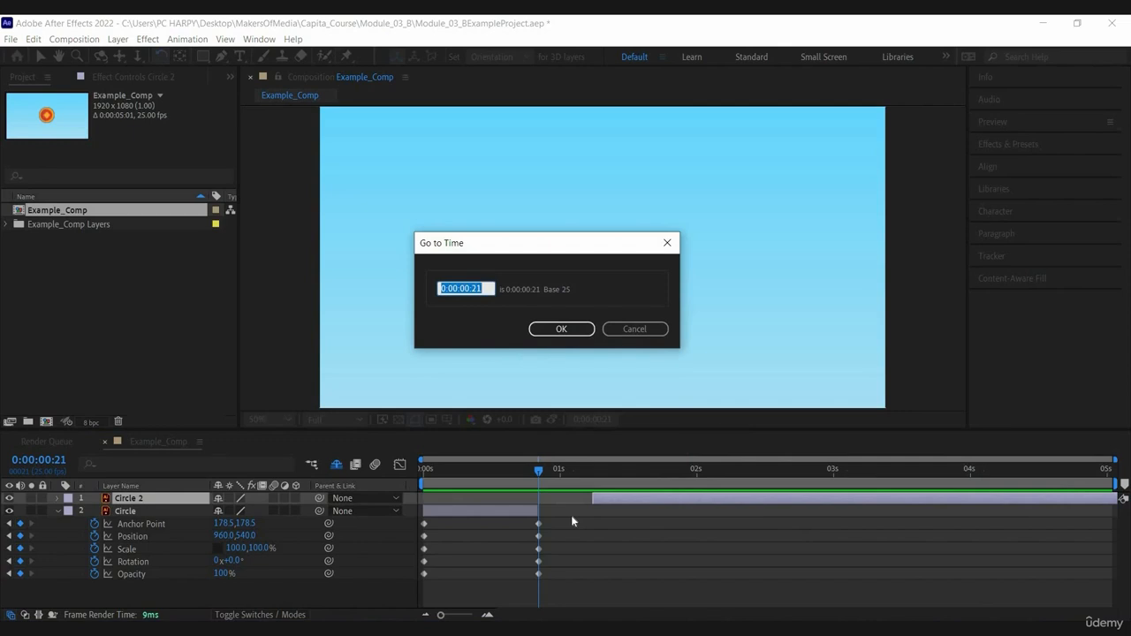
pyautogui.press('Right')
pyautogui.press('BackSpace')
pyautogui.write('1')
pyautogui.press('Return')
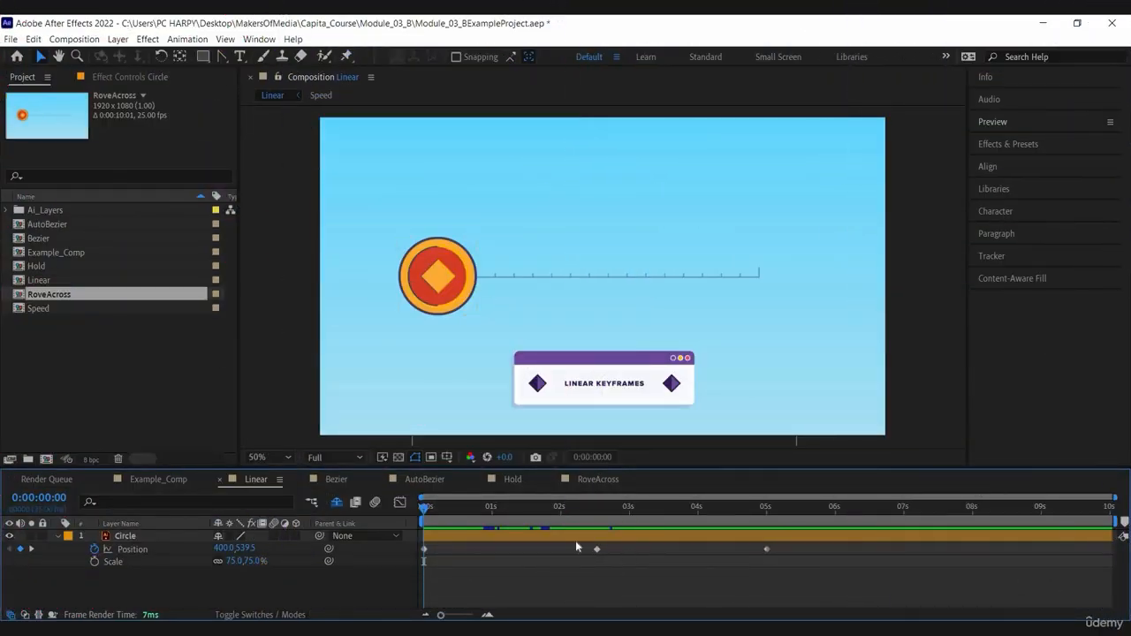
# Step: Preview the Circle's movement in the Linear composition and inspect the dot spacing along its motion path up close
pyautogui.moveTo(589, 550); pyautogui.dragTo(627, 563)
pyautogui.click(598, 567)
pyautogui.press('space')
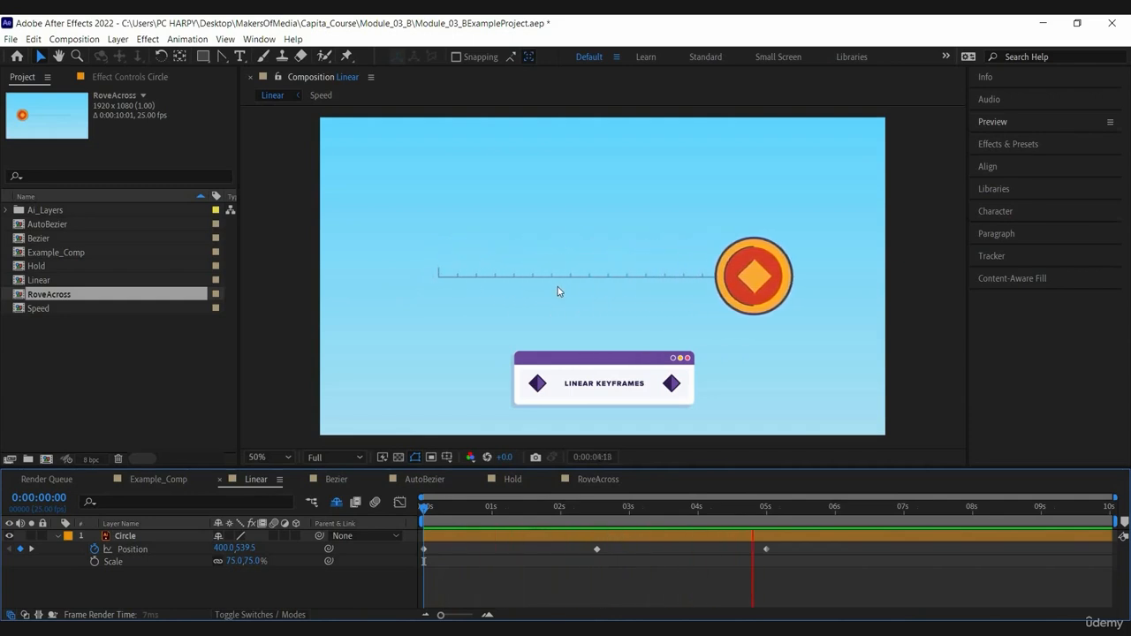
pyautogui.press('space')
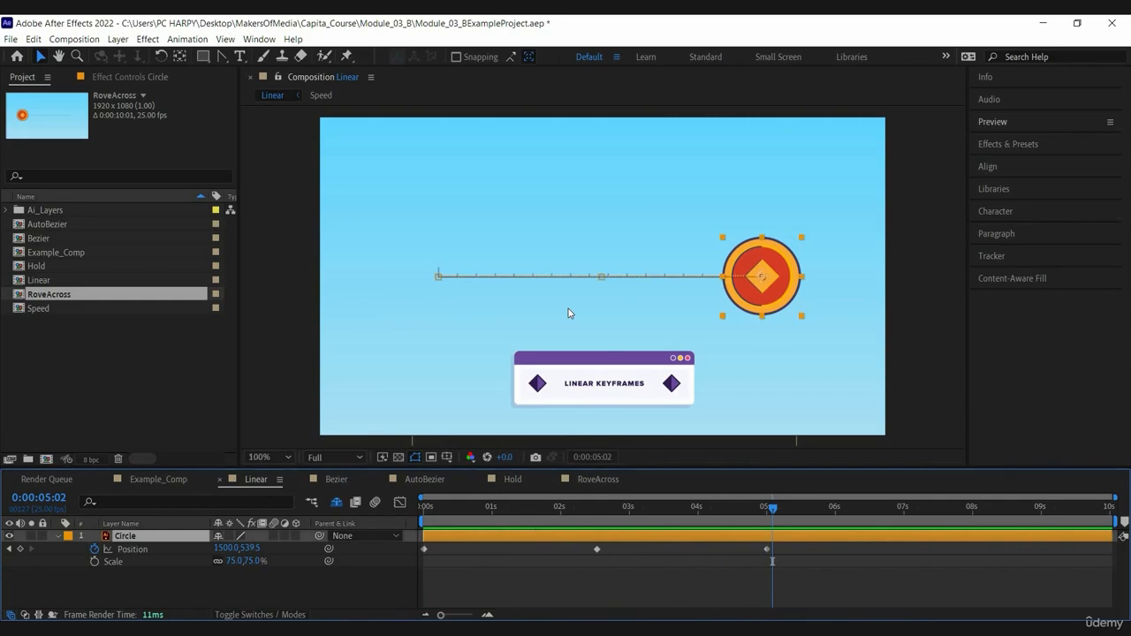
pyautogui.scroll(2, 568, 309)
pyautogui.scroll(1, 619, 279)
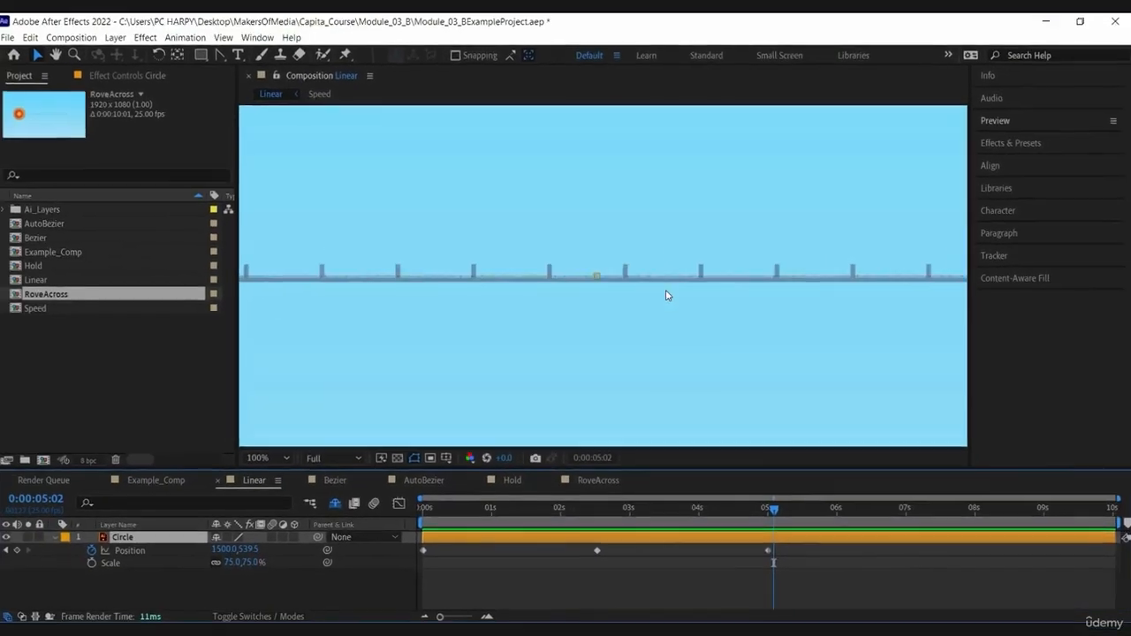
pyautogui.scroll(-4, 715, 278)
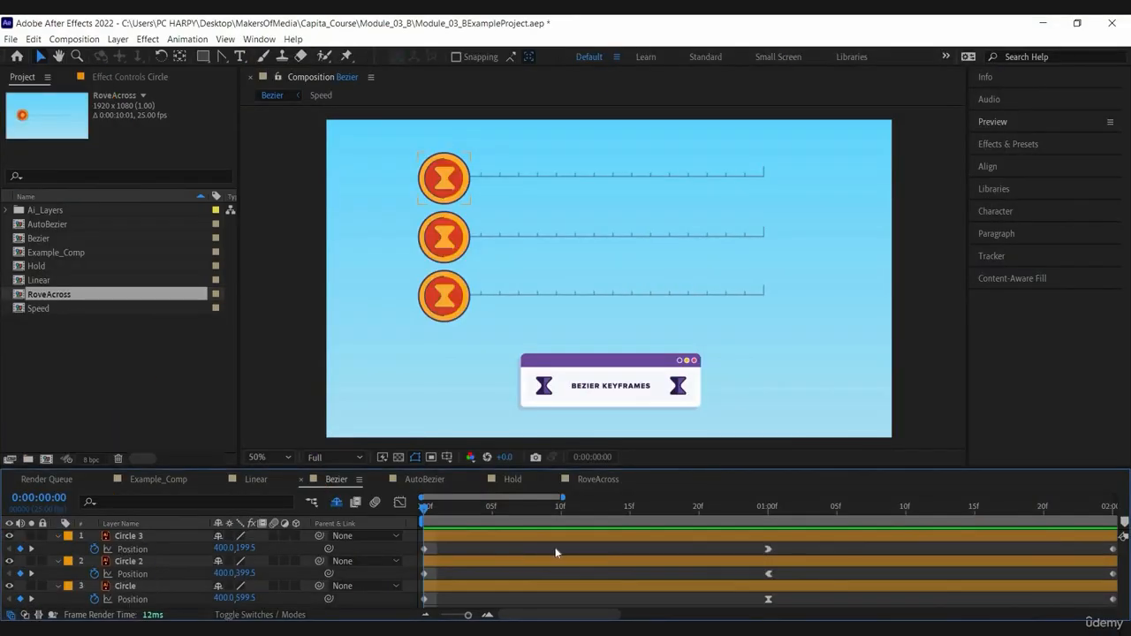
# Step: Preview the three circles in the Bezier composition and inspect the motion path of the Circle layer up close
pyautogui.press('space')
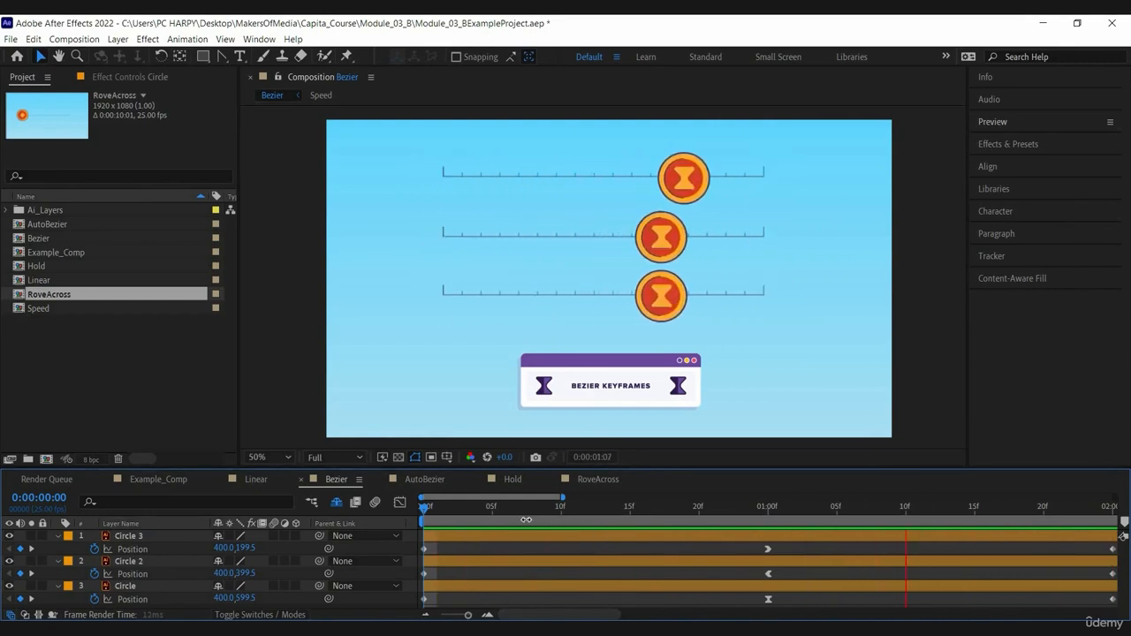
pyautogui.press('space')
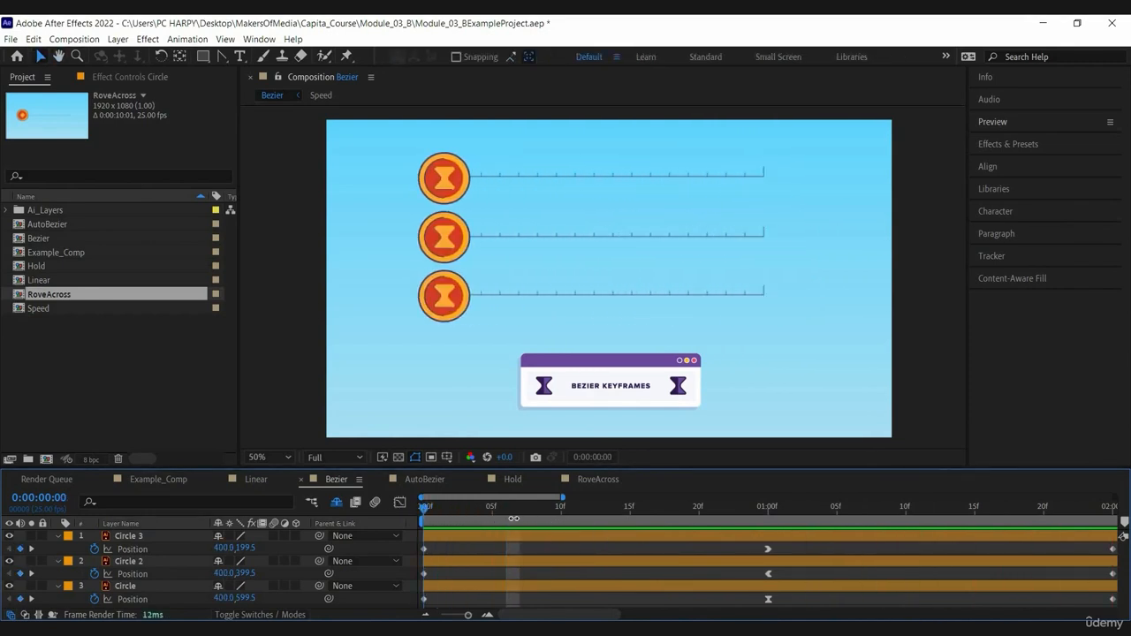
pyautogui.click(508, 585)
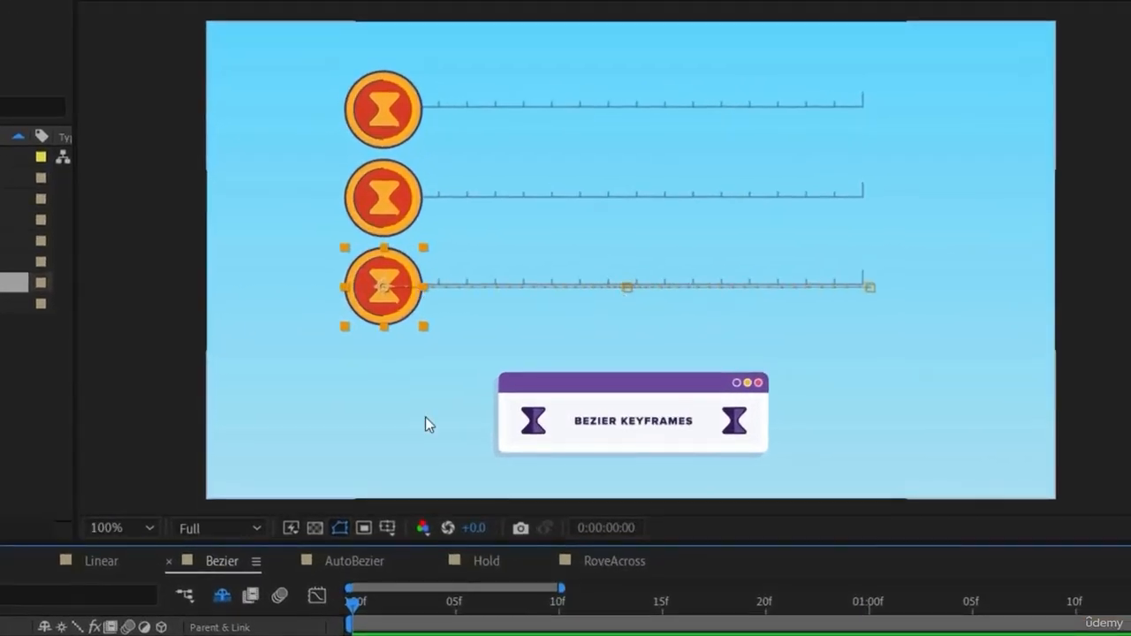
pyautogui.scroll(1, 425, 417)
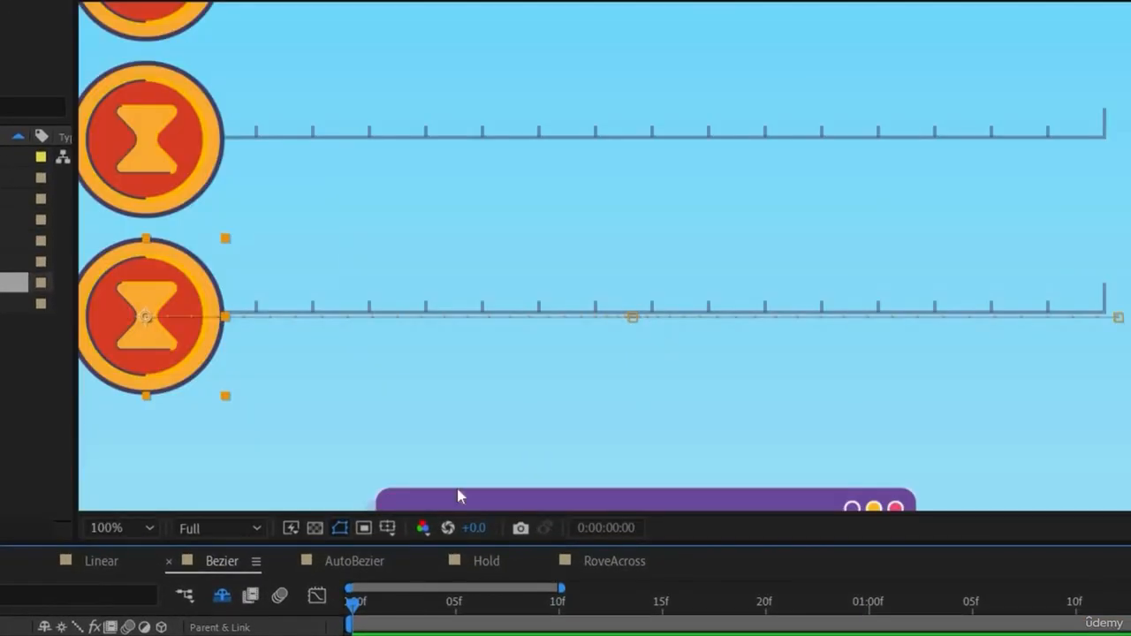
pyautogui.press(',')
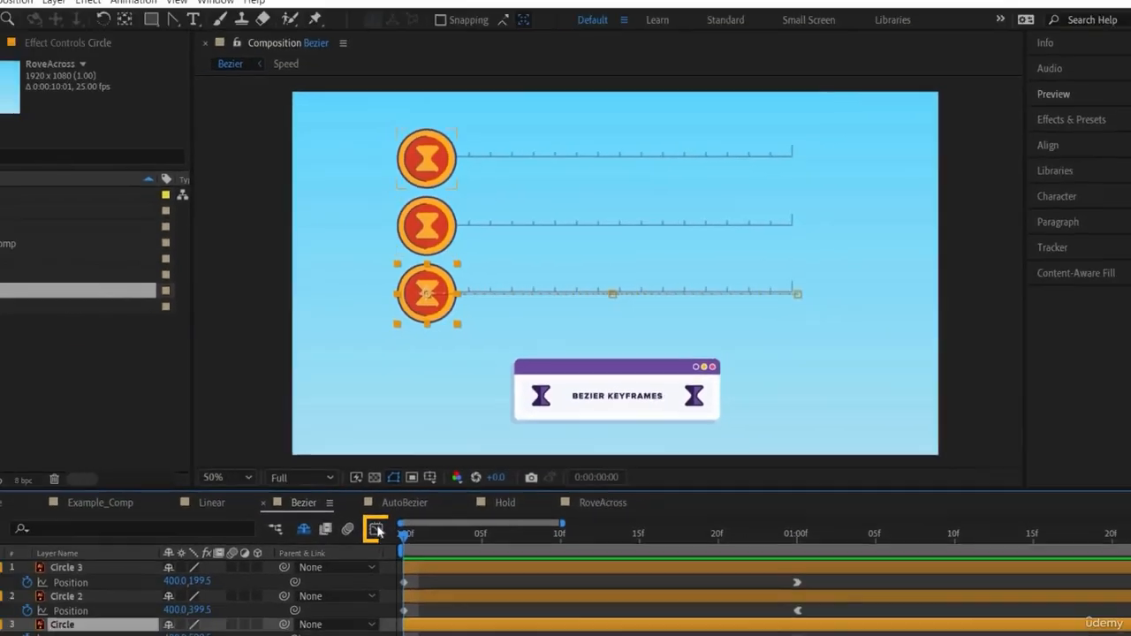
# Step: View the Circle layer in the Graph Editor, return to layer bars, and examine the 1-second Position keyframes of Circle 2 and Circle
pyautogui.hotkey('shift', 'F3')
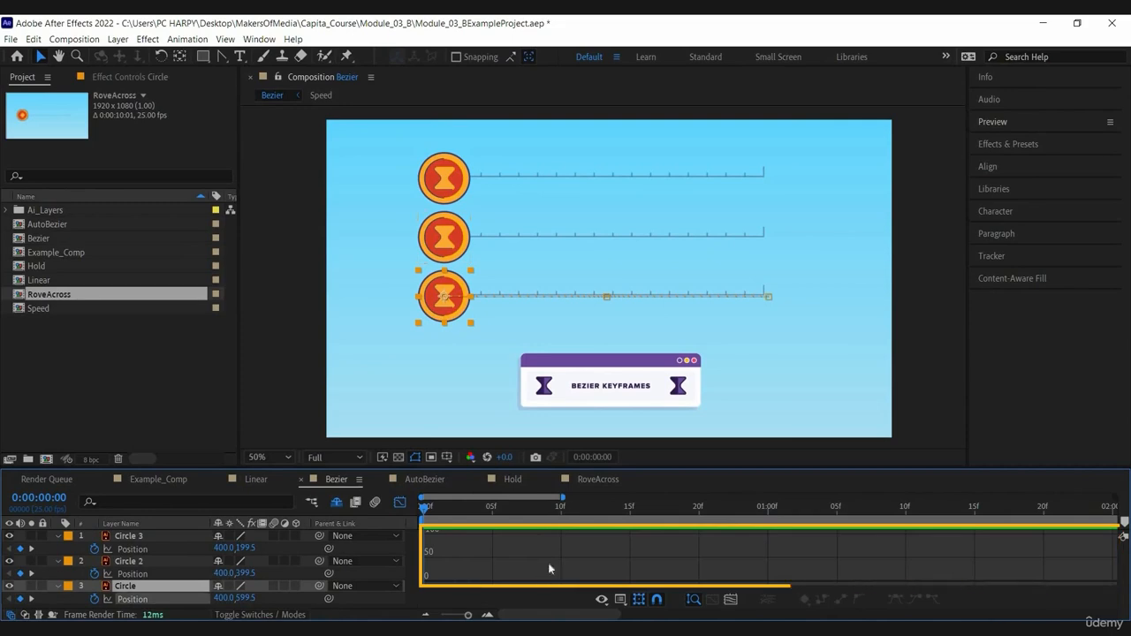
pyautogui.click(399, 505)
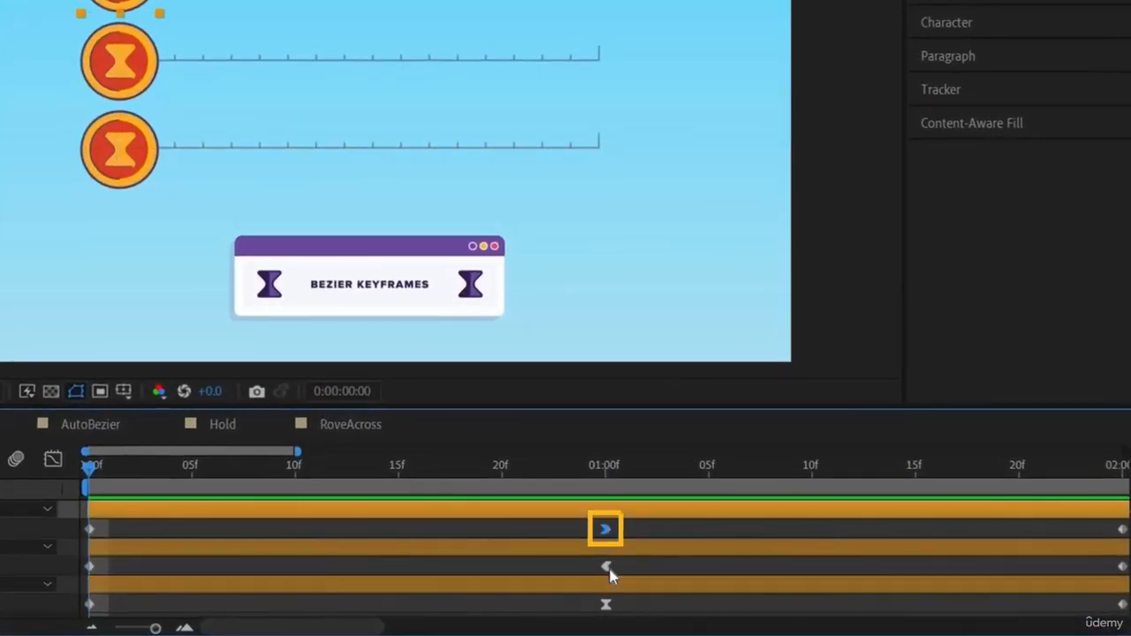
pyautogui.click(606, 567)
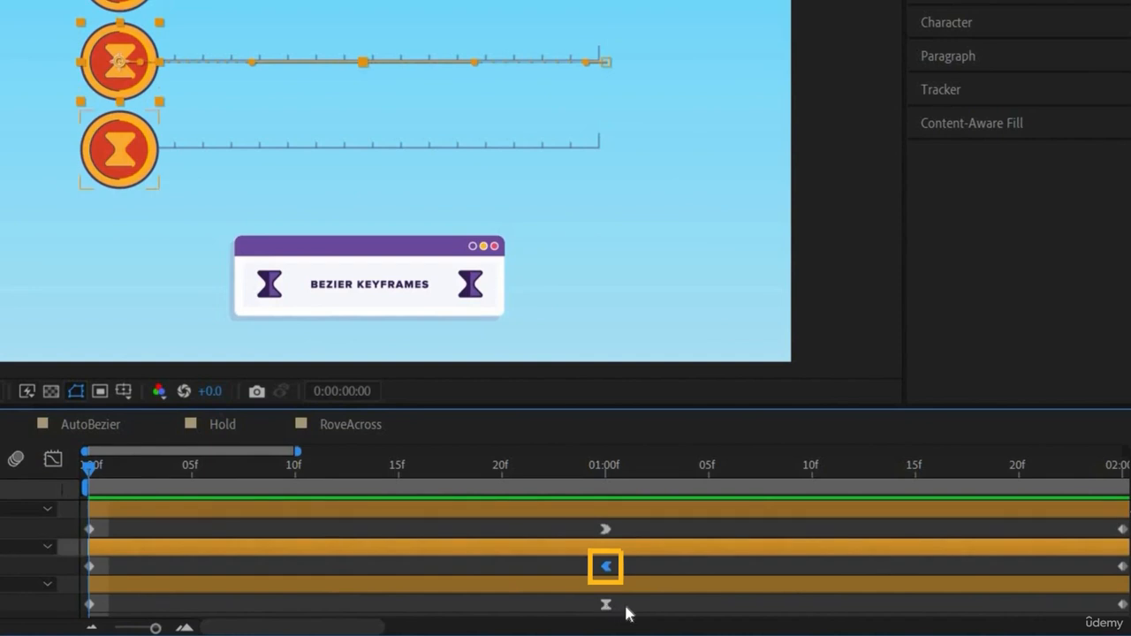
pyautogui.click(606, 604)
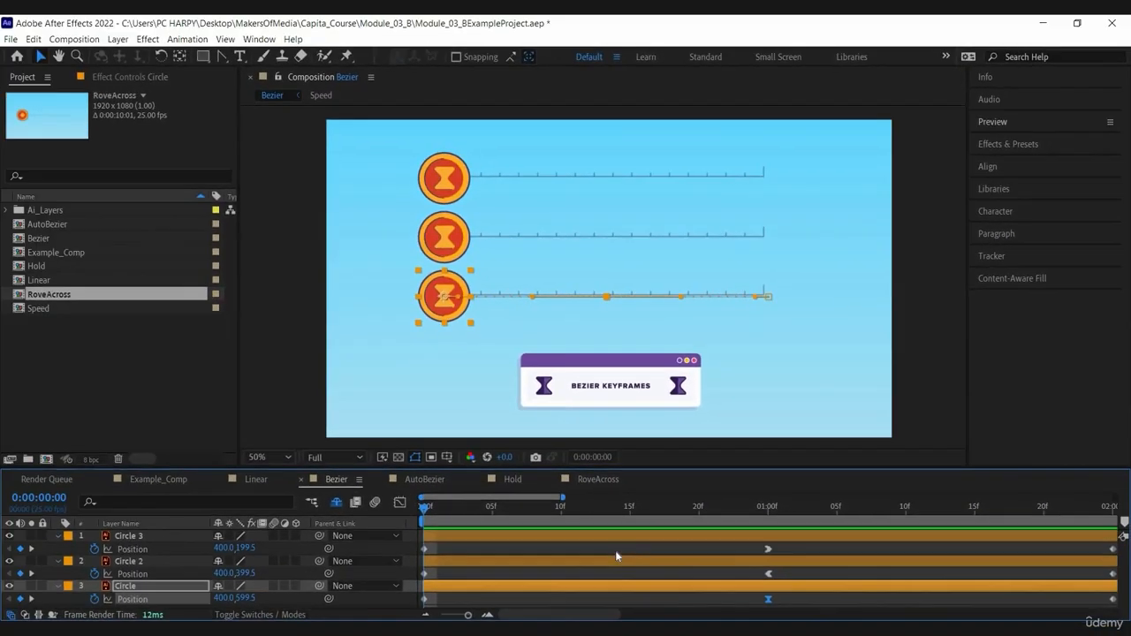
# Step: Select Circle 3 and Circle 2 in turn and scrub to 0:00:01:00 to compare their easing around the middle keyframe
pyautogui.click(652, 535)
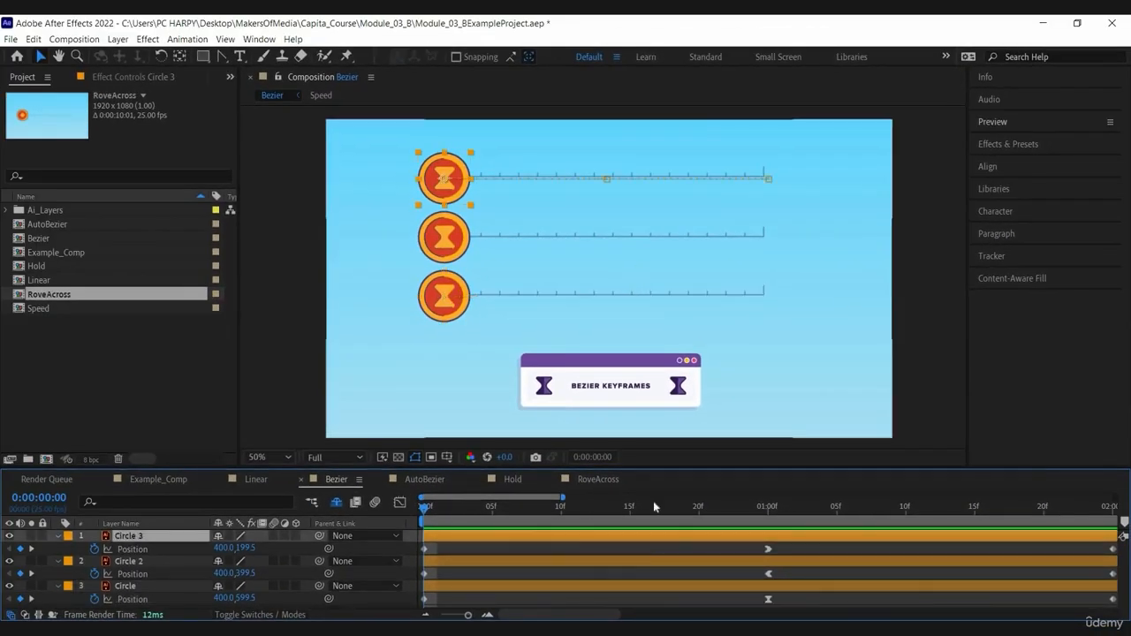
pyautogui.moveTo(707, 536); pyautogui.dragTo(350, 512)
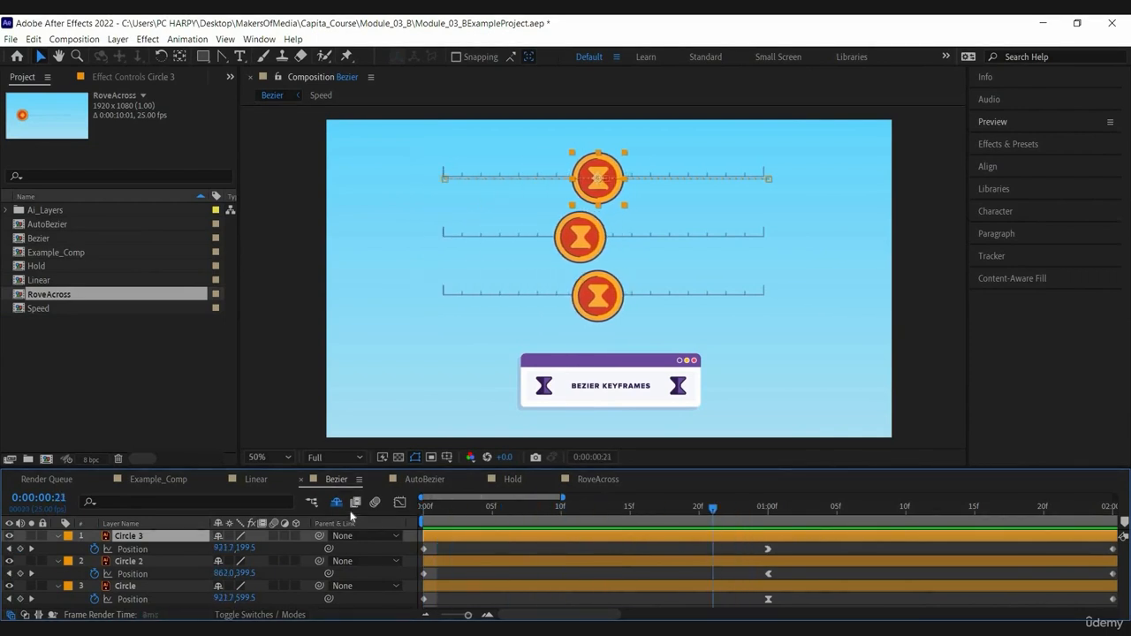
pyautogui.click(747, 560)
pyautogui.moveTo(902, 517); pyautogui.dragTo(724, 536)
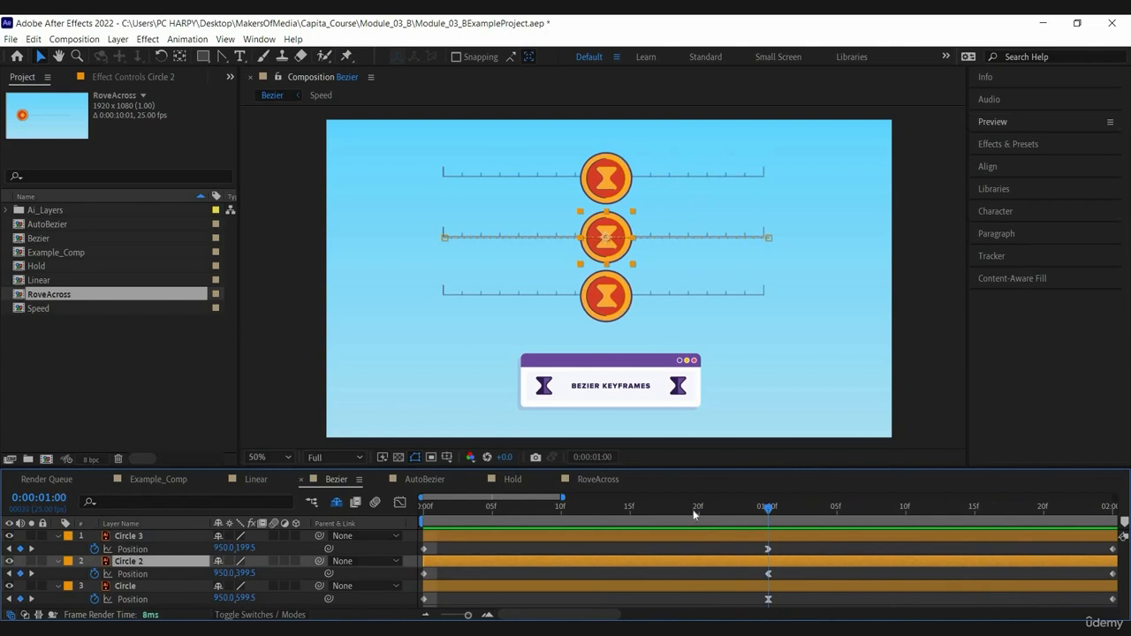
# Step: Inspect the Circle layer's motion path at 200% around its 1-second Position keyframe, returning to the 50% view
pyautogui.click(707, 586)
pyautogui.moveTo(645, 519); pyautogui.dragTo(671, 544)
pyautogui.click(620, 550)
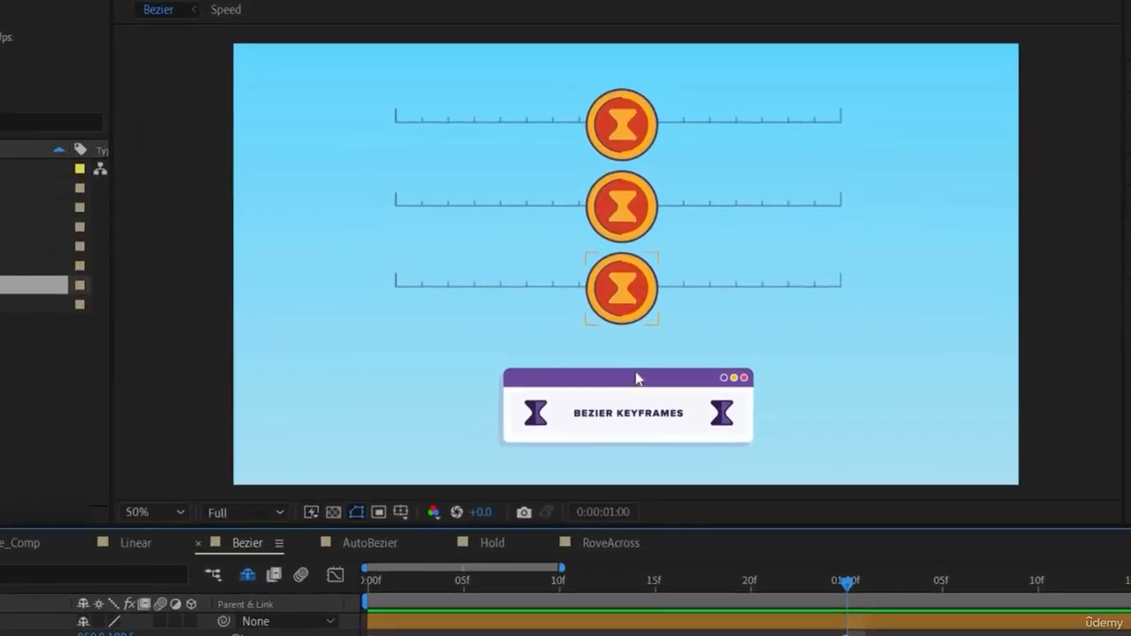
pyautogui.click(593, 307)
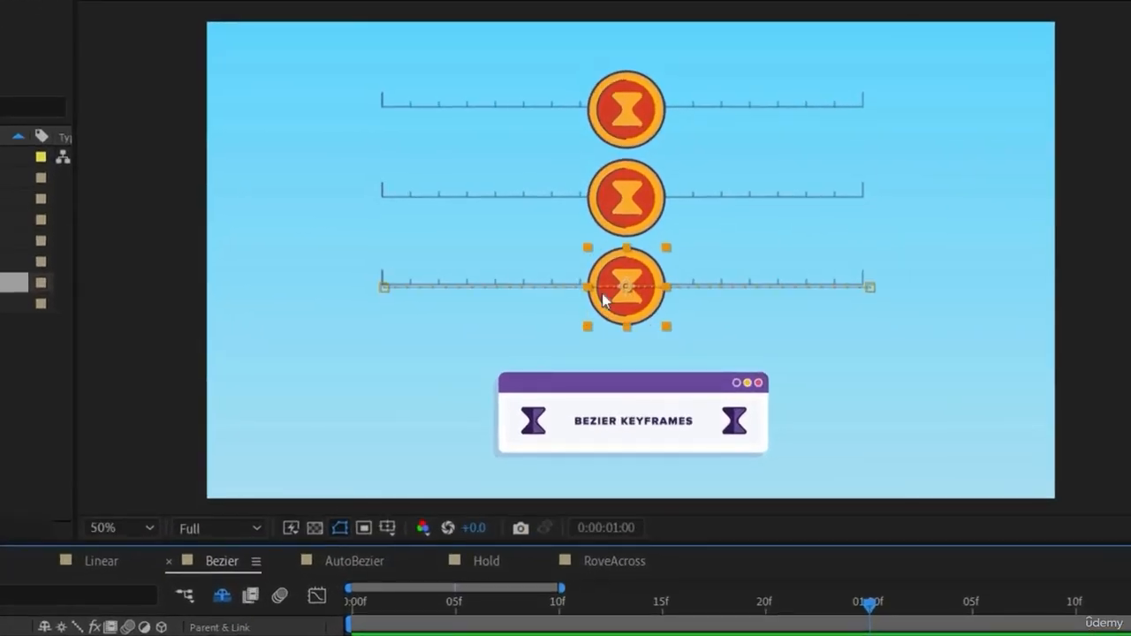
pyautogui.press('.')
pyautogui.press('.')
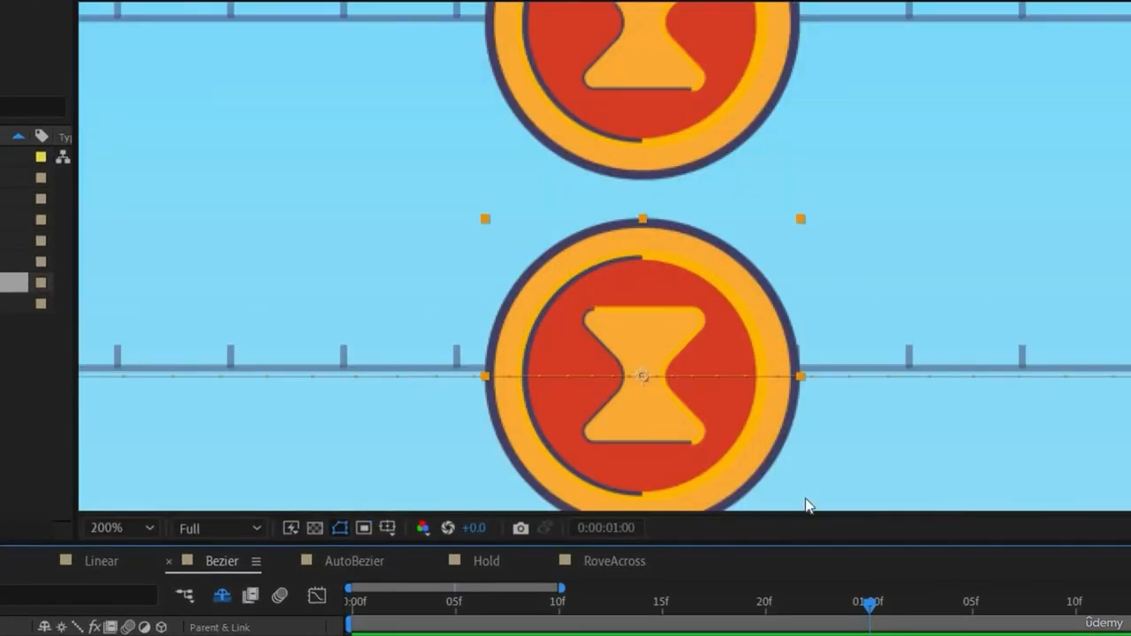
pyautogui.click(780, 616)
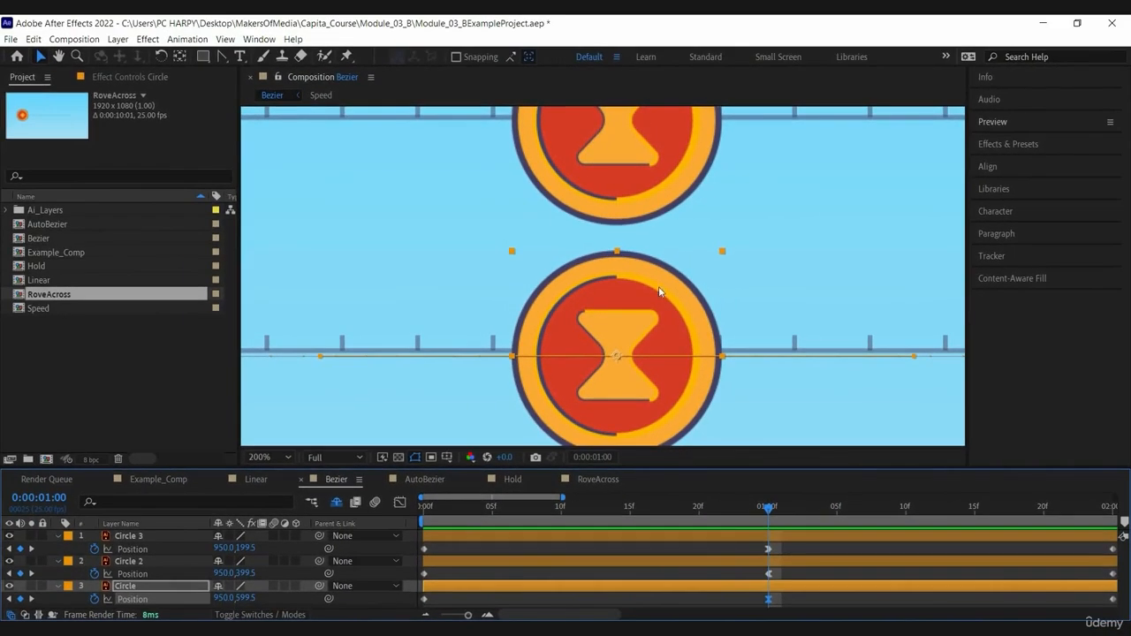
pyautogui.press(',')
pyautogui.press(',')
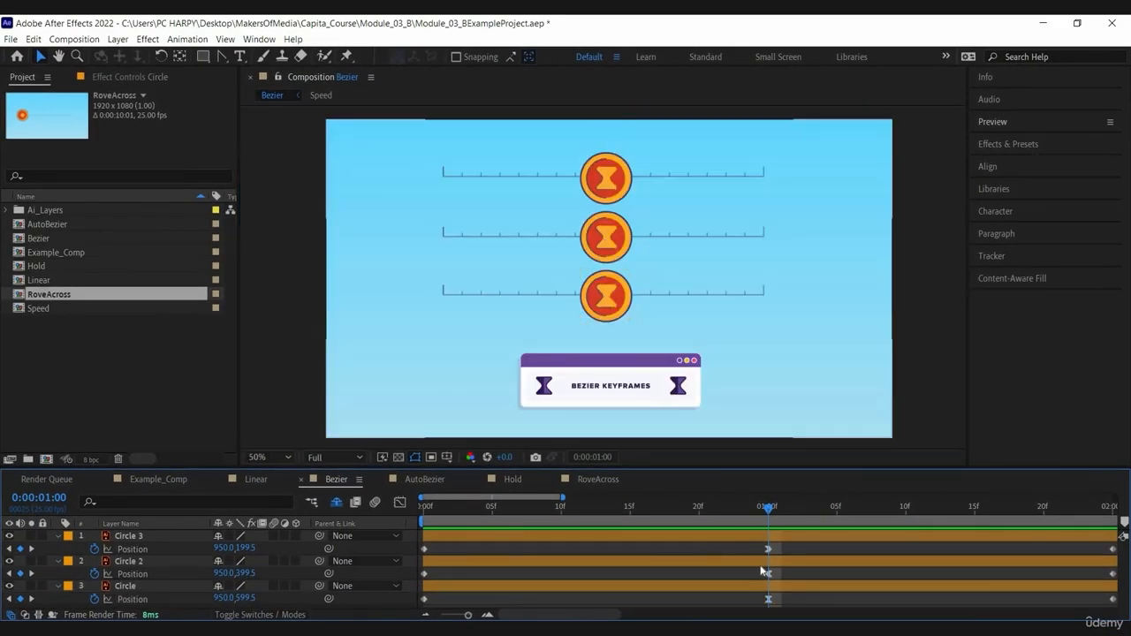
# Step: Apply Easy Ease In to the first Position keyframe of Circle 3
pyautogui.click(426, 550)
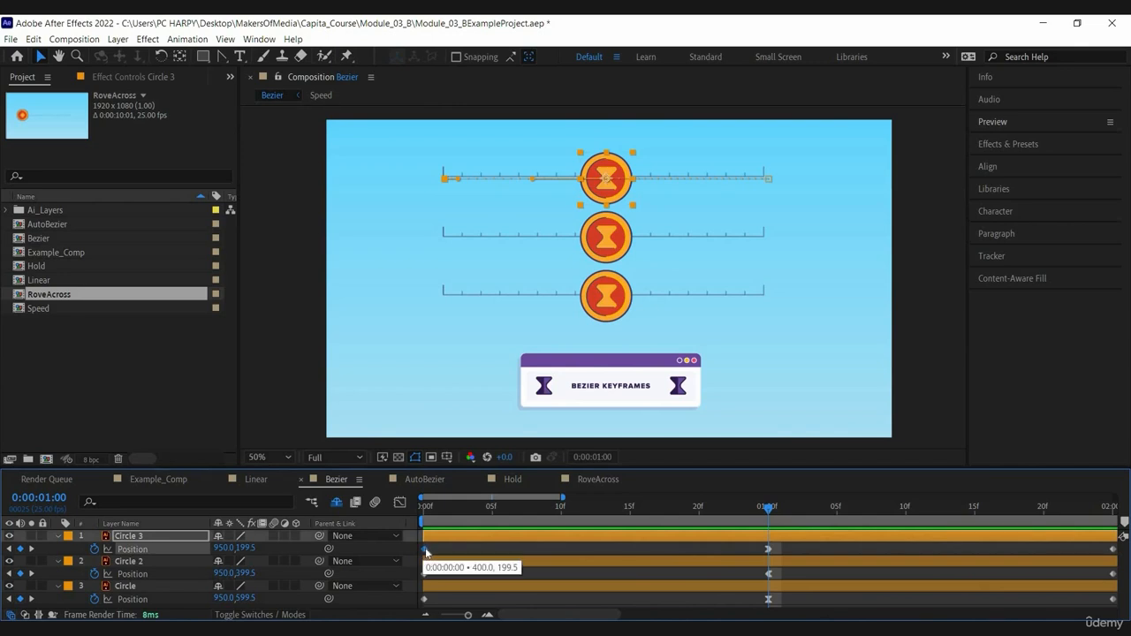
pyautogui.rightClick(425, 550)
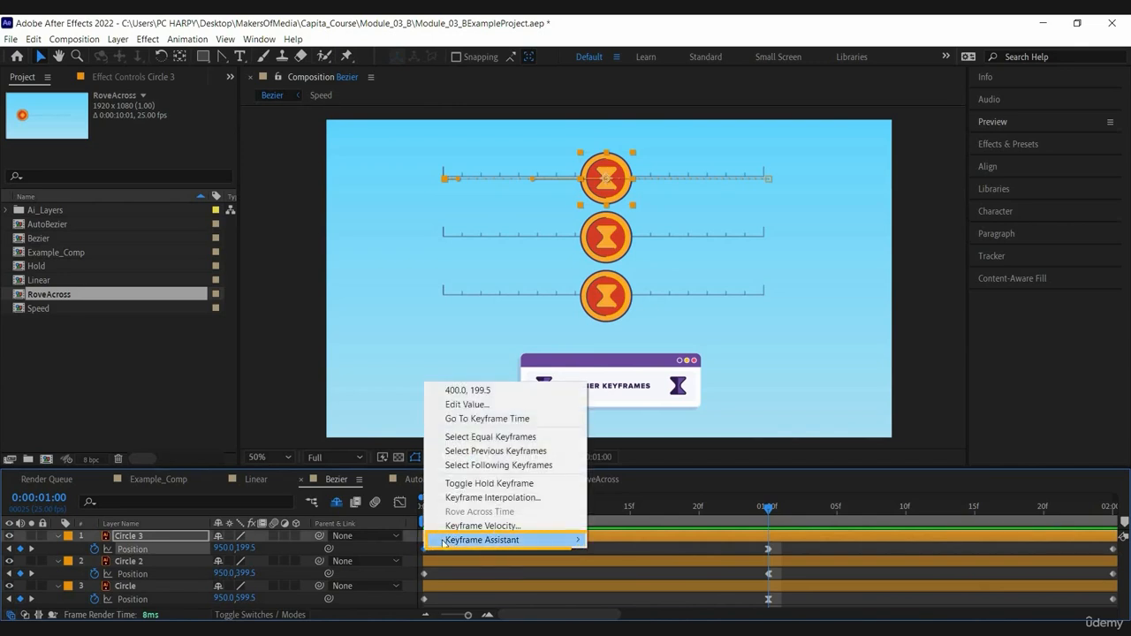
pyautogui.moveTo(444, 542)
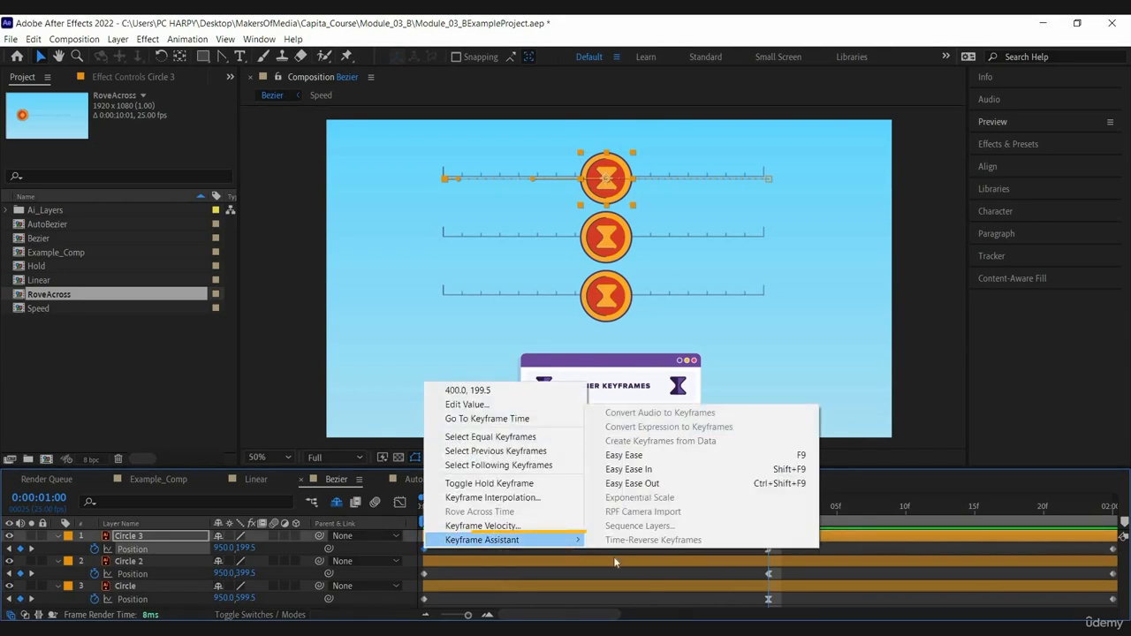
pyautogui.click(626, 455)
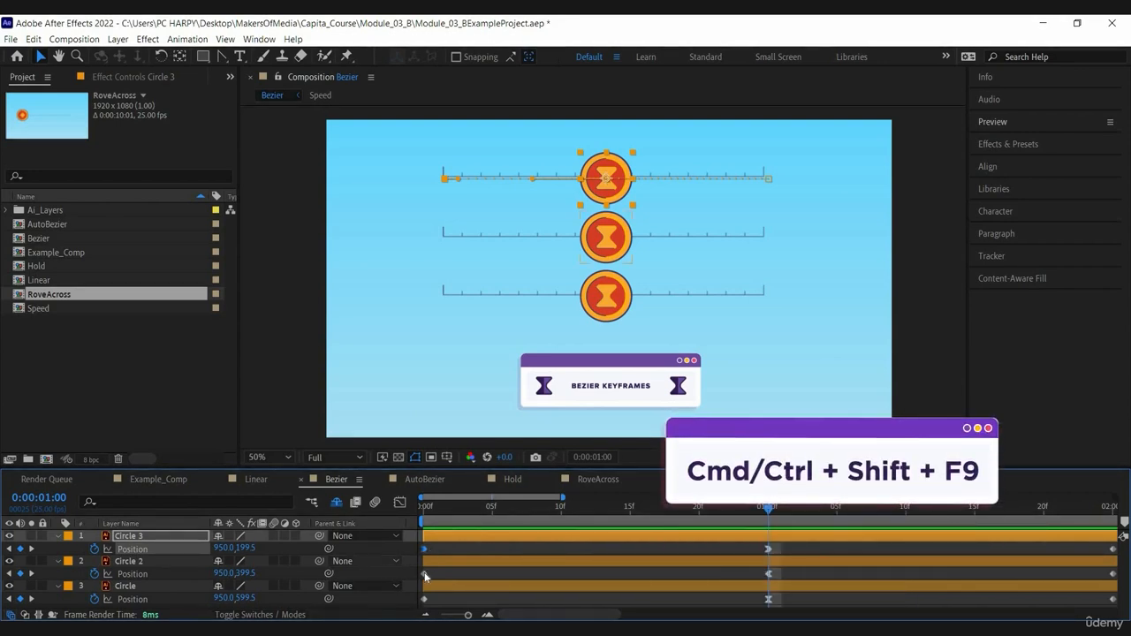
# Step: Apply Easy Ease Out to the first Position keyframe of Circle 2 and Easy Ease to that of Circle
pyautogui.click(424, 575)
pyautogui.press('F9')
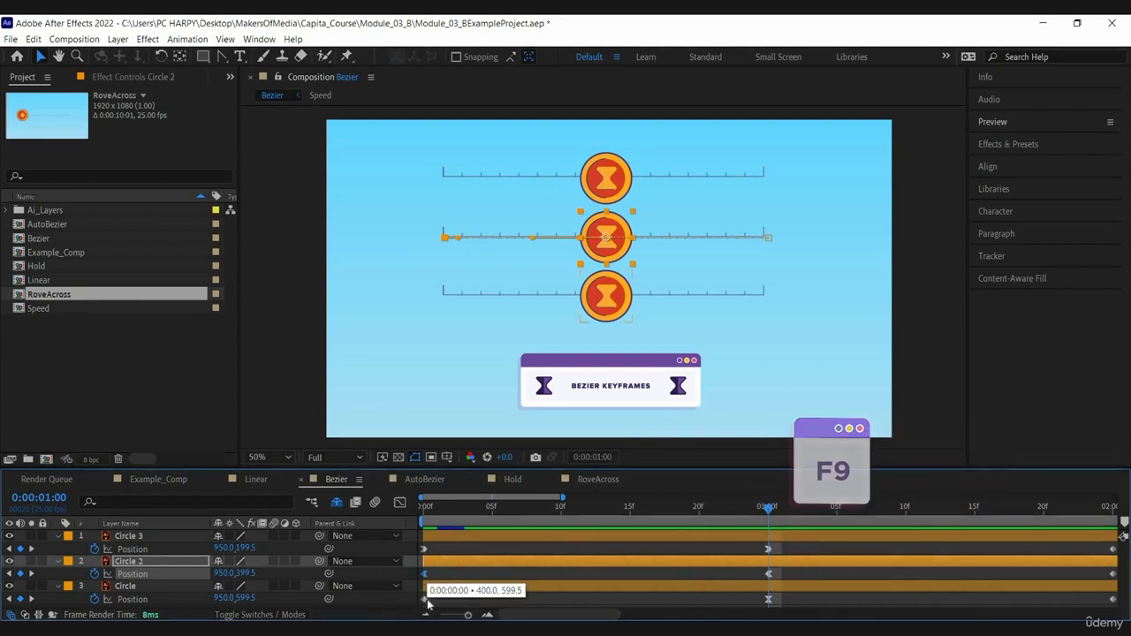
pyautogui.click(424, 600)
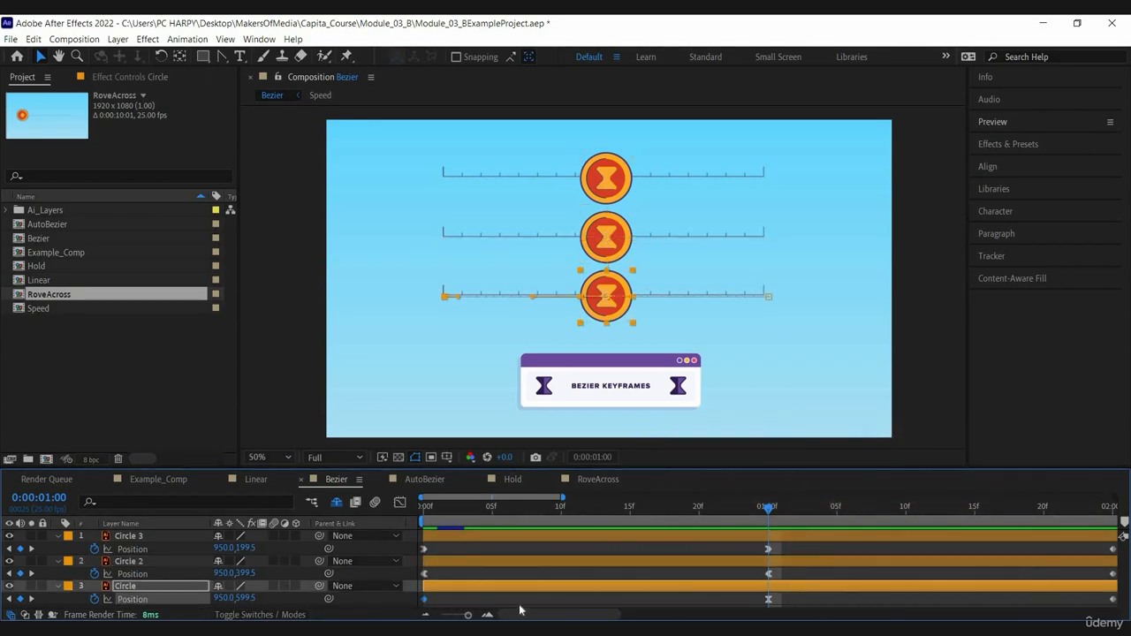
pyautogui.click(450, 602)
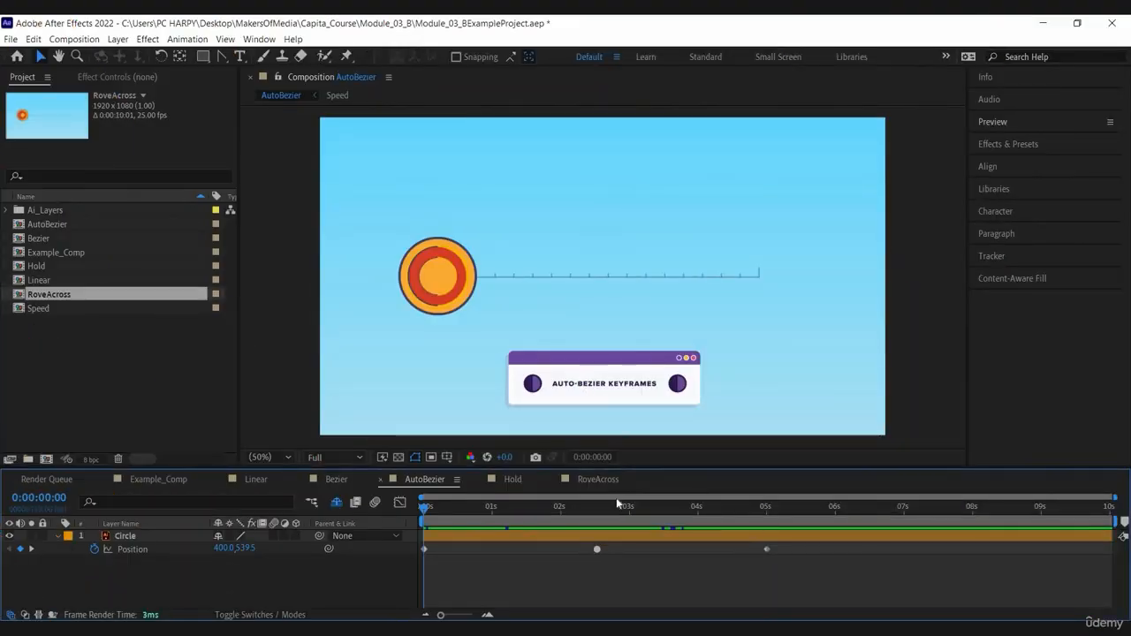
# Step: Examine the middle Position keyframe of Circle in the AutoBezier composition's Graph Editor and return to layer bars
pyautogui.click(598, 550)
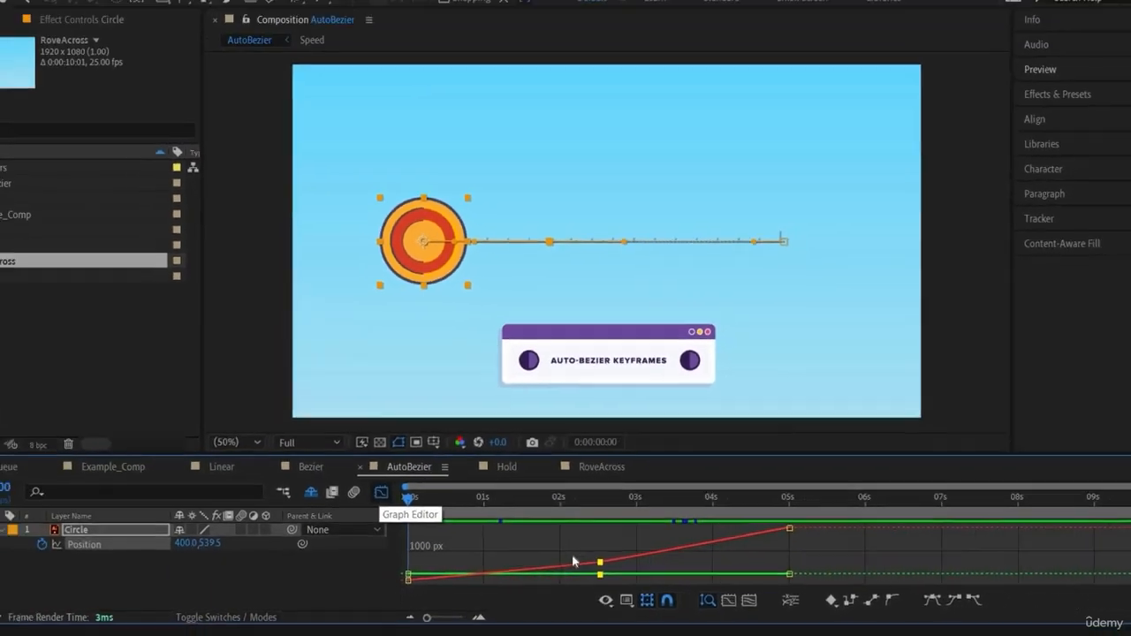
pyautogui.click(316, 459)
pyautogui.click(573, 535)
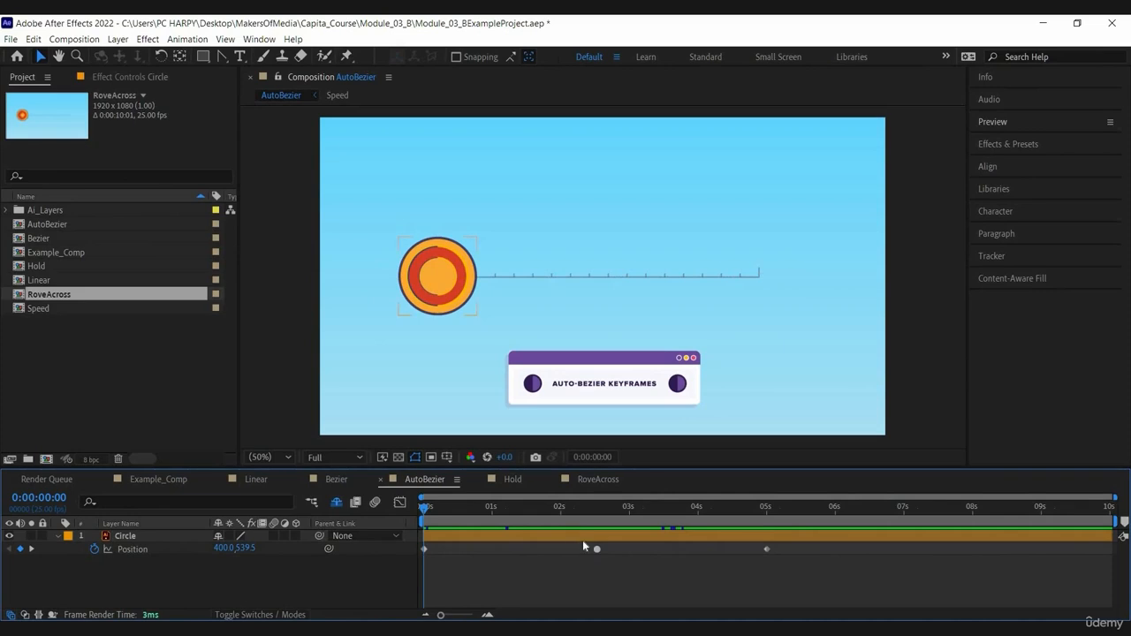
# Step: Toggle the Circle's last and middle Position keyframes between linear and Auto Bezier interpolation
pyautogui.click(424, 549)
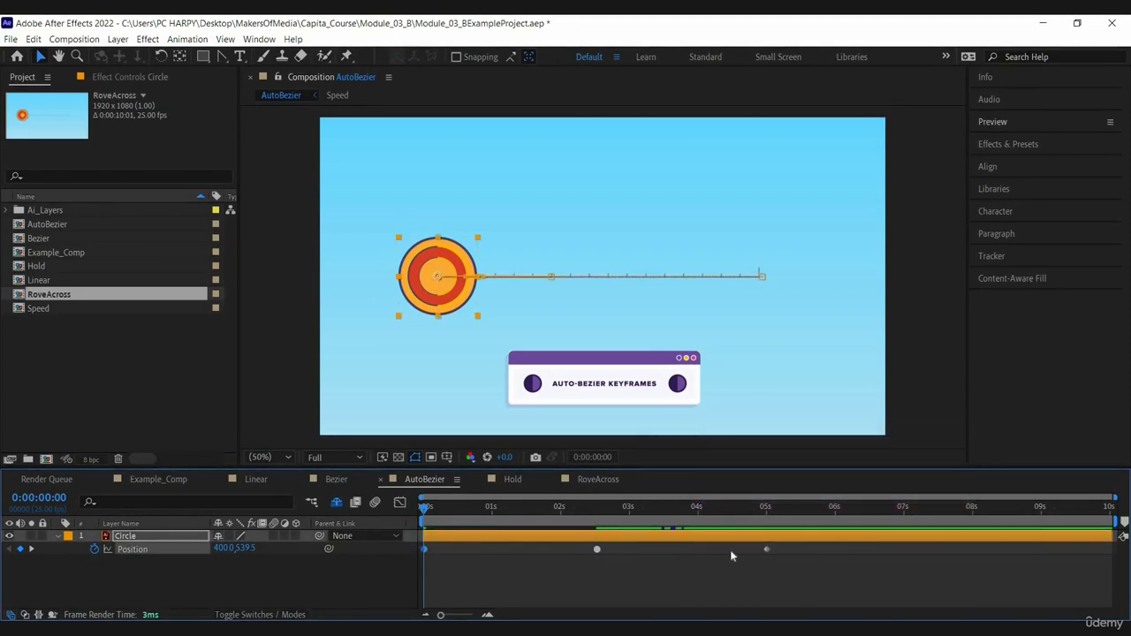
pyautogui.keyDown('ctrl'); pyautogui.click(768, 548); pyautogui.keyUp('ctrl')
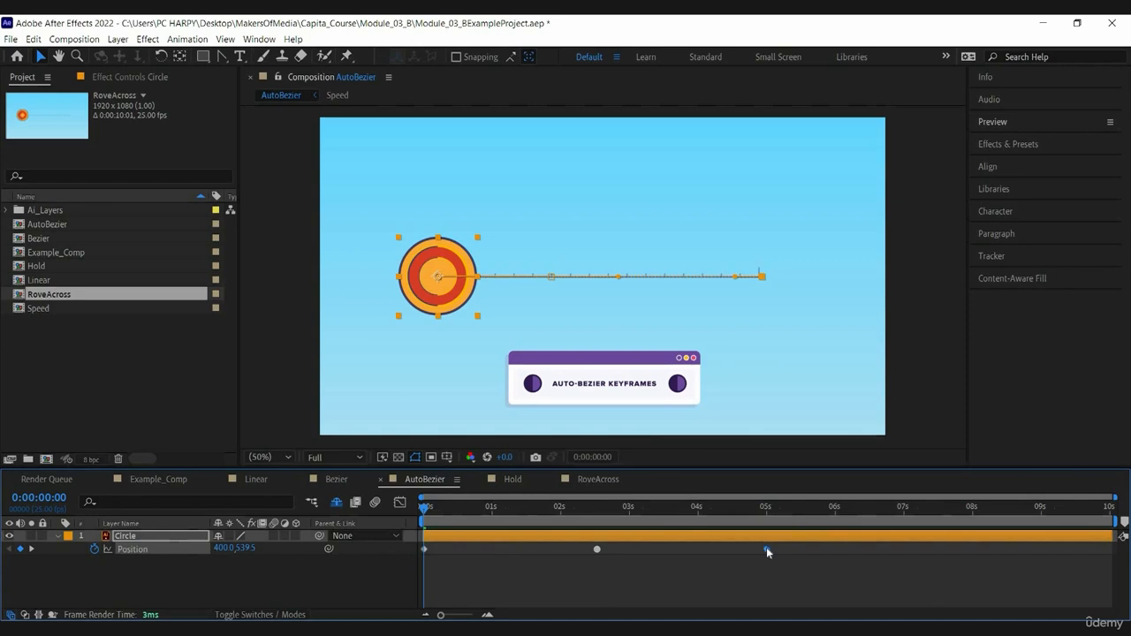
pyautogui.keyDown('ctrl'); pyautogui.click(598, 550); pyautogui.keyUp('ctrl')
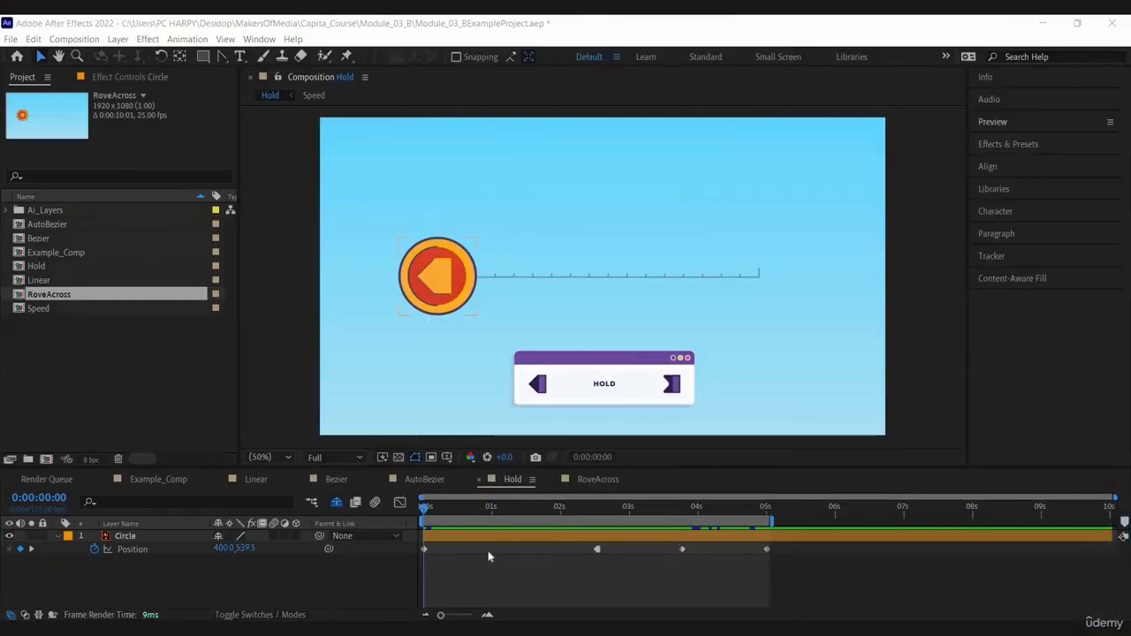
# Step: Preview the Circle's motion in the Hold composition and move the current time to the hold keyframe at 0:00:02:13
pyautogui.click(492, 552)
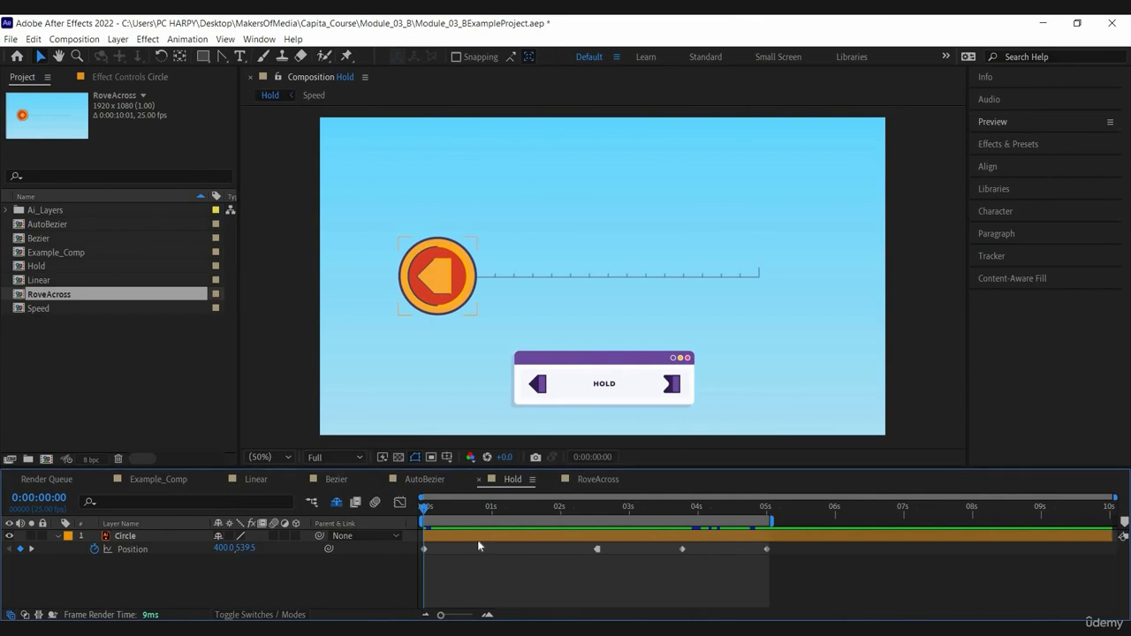
pyautogui.press('space')
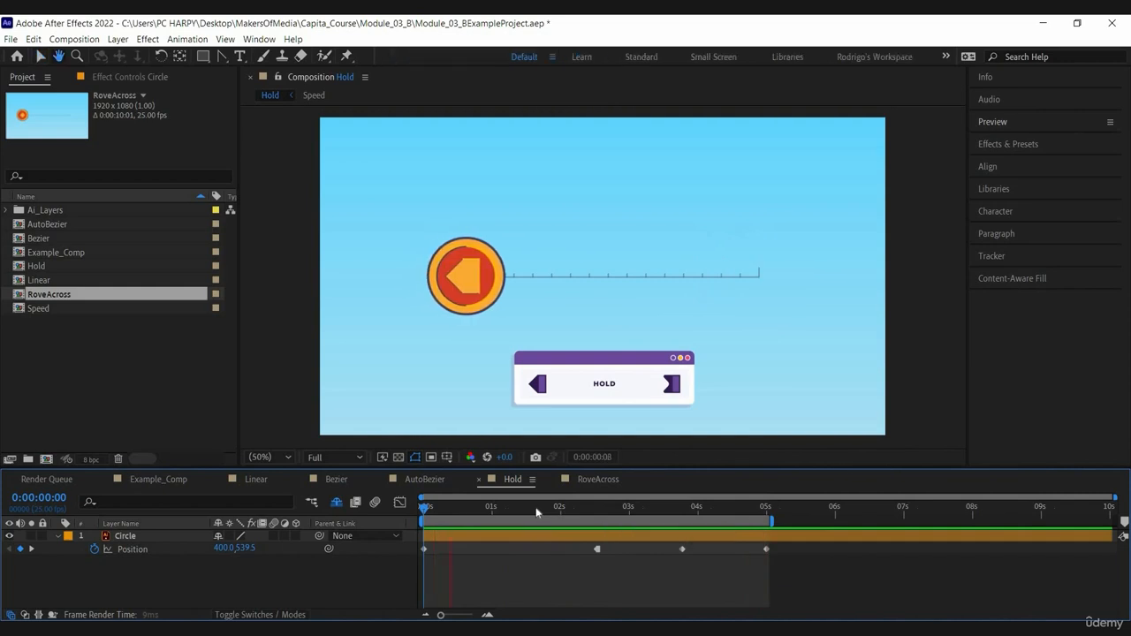
pyautogui.press('space')
pyautogui.moveTo(557, 510); pyautogui.dragTo(599, 516)
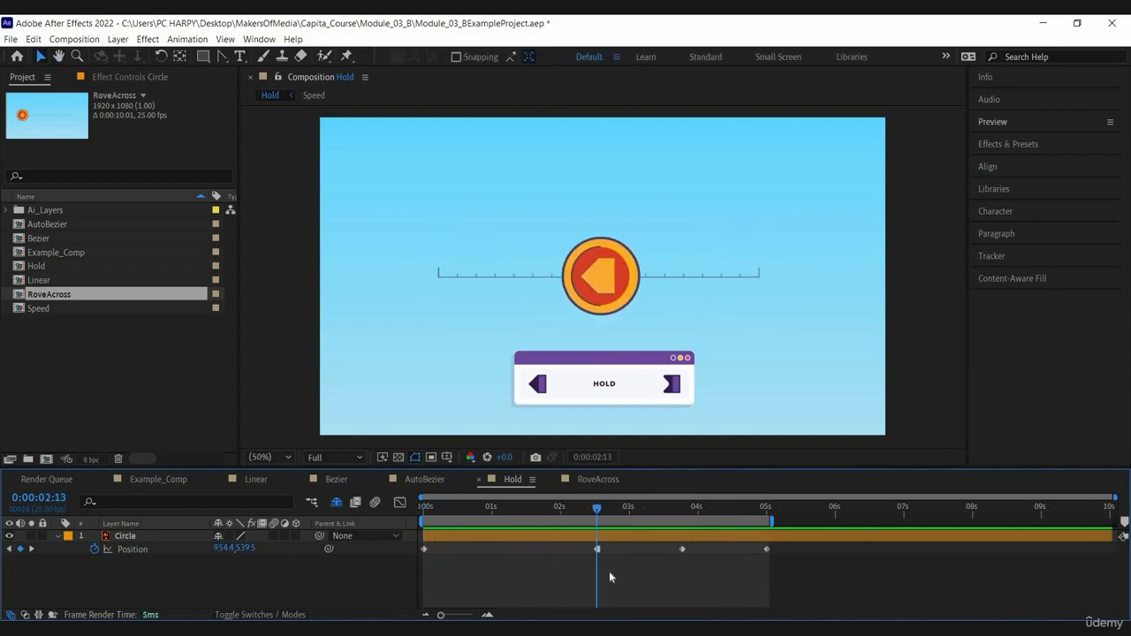
# Step: Toggle Hold on the Circle's third Position keyframe, and convert that keyframe back to linear
pyautogui.click(599, 549)
pyautogui.moveTo(692, 545); pyautogui.dragTo(675, 566)
pyautogui.click(681, 566)
pyautogui.click(682, 550)
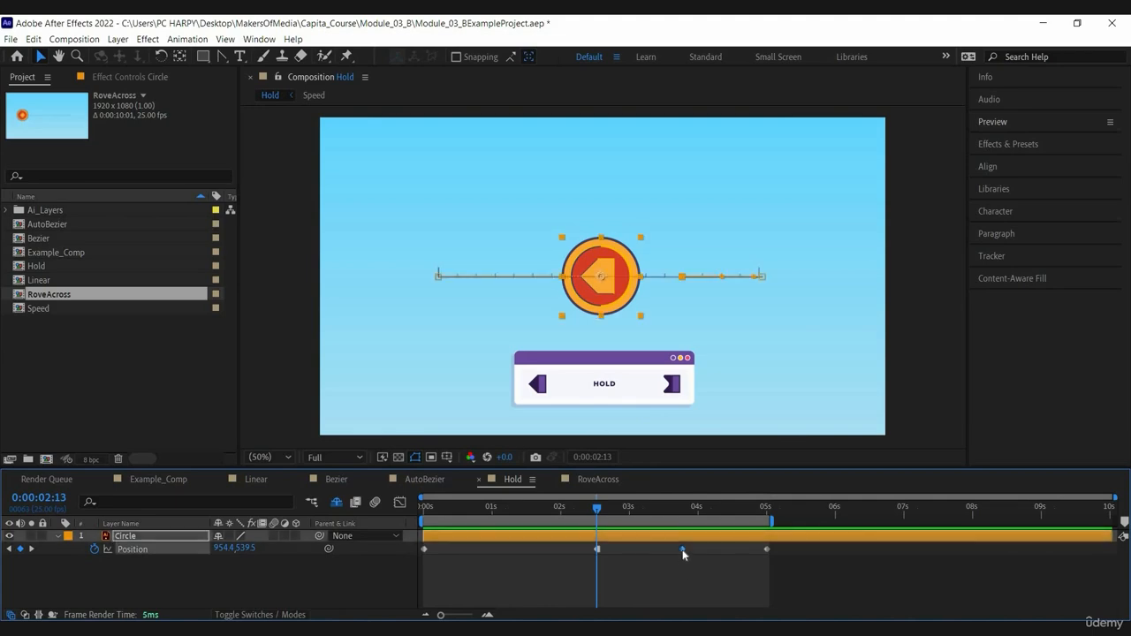
pyautogui.rightClick(683, 550)
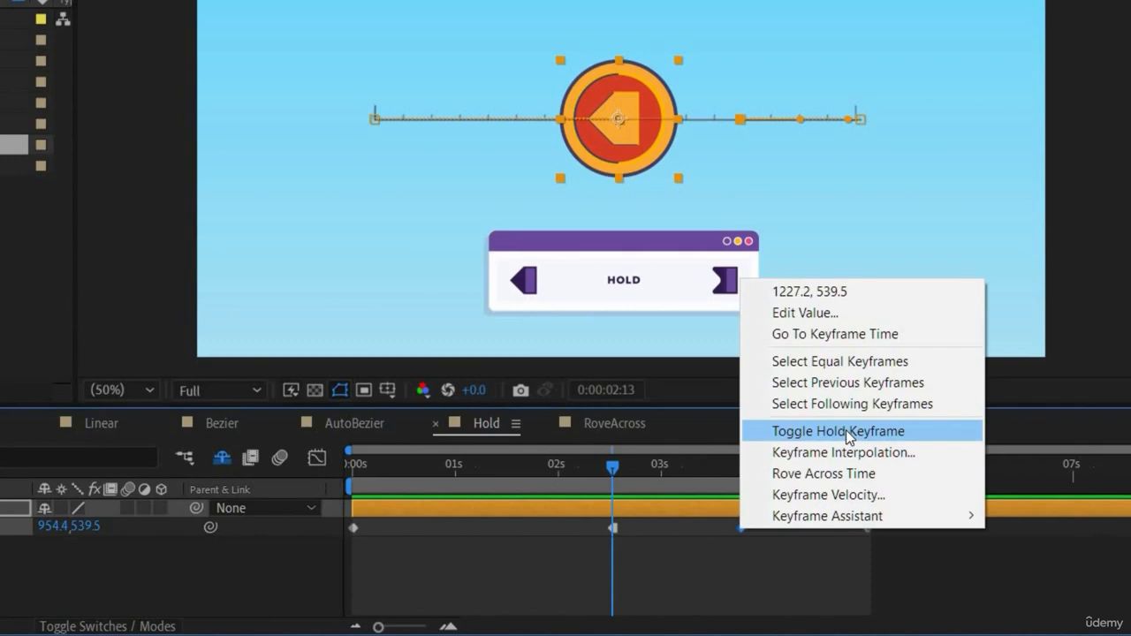
pyautogui.click(846, 430)
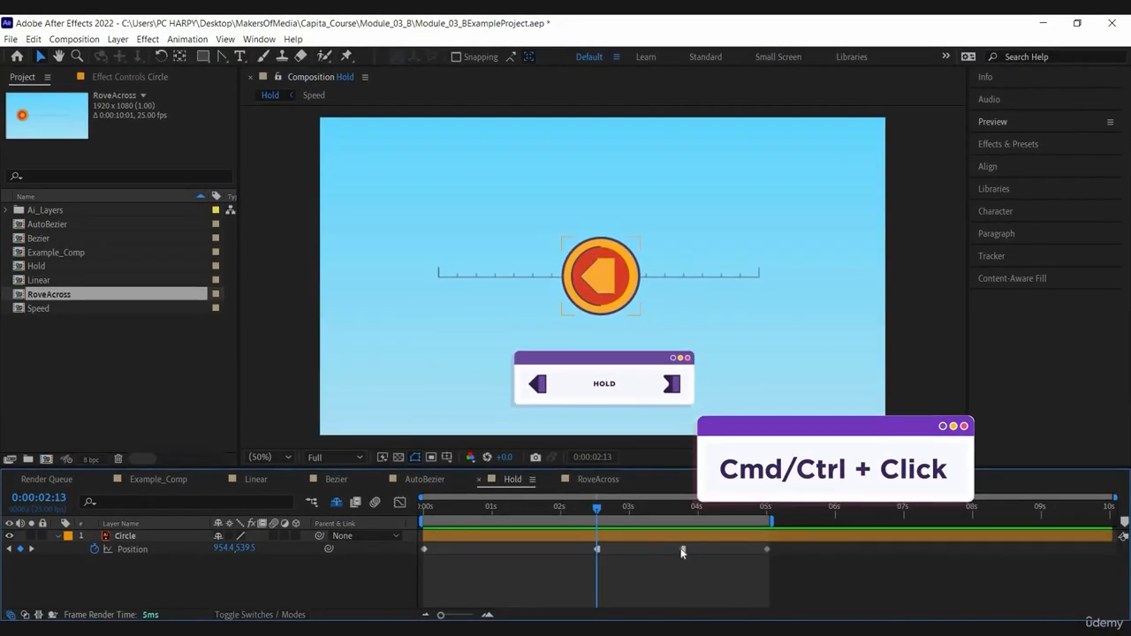
pyautogui.keyDown('ctrl'); pyautogui.click(740, 528); pyautogui.keyUp('ctrl')
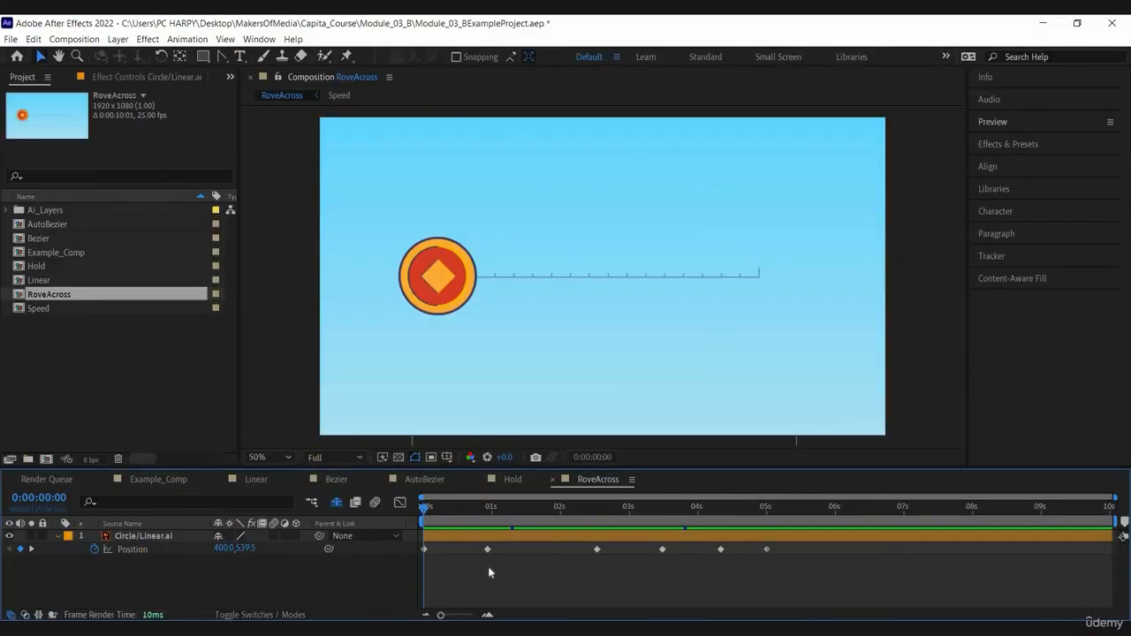
# Step: Preview the RoveAcross composition, apply Rove Across Time to all Position keyframes of Circle/Linear.ai, and preview the evened-out motion
pyautogui.press('space')
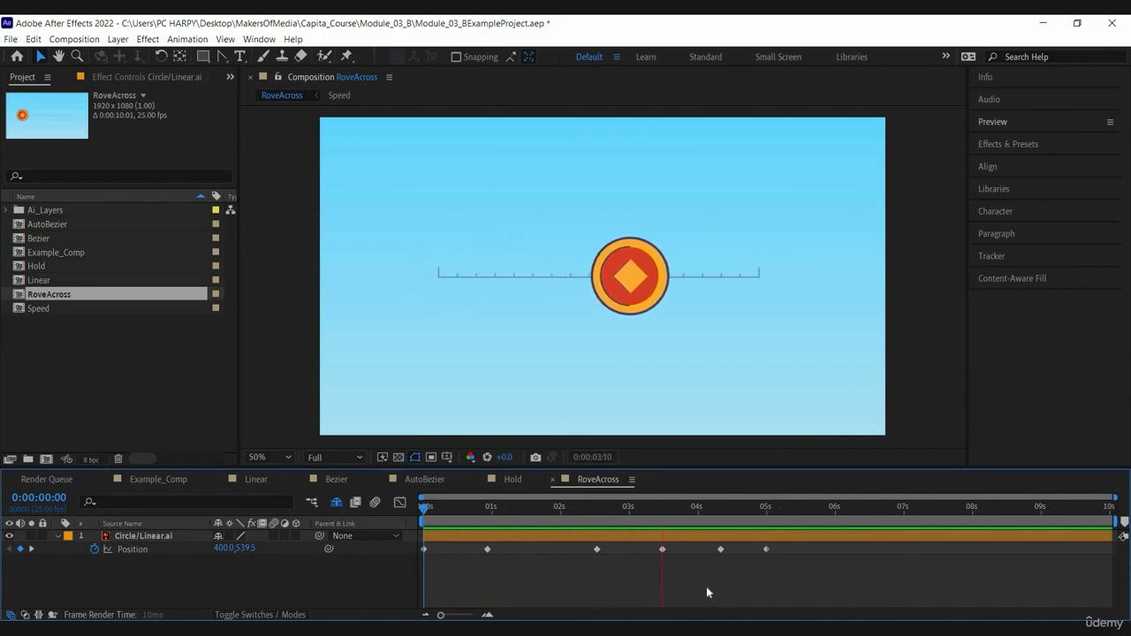
pyautogui.moveTo(804, 581); pyautogui.dragTo(359, 541)
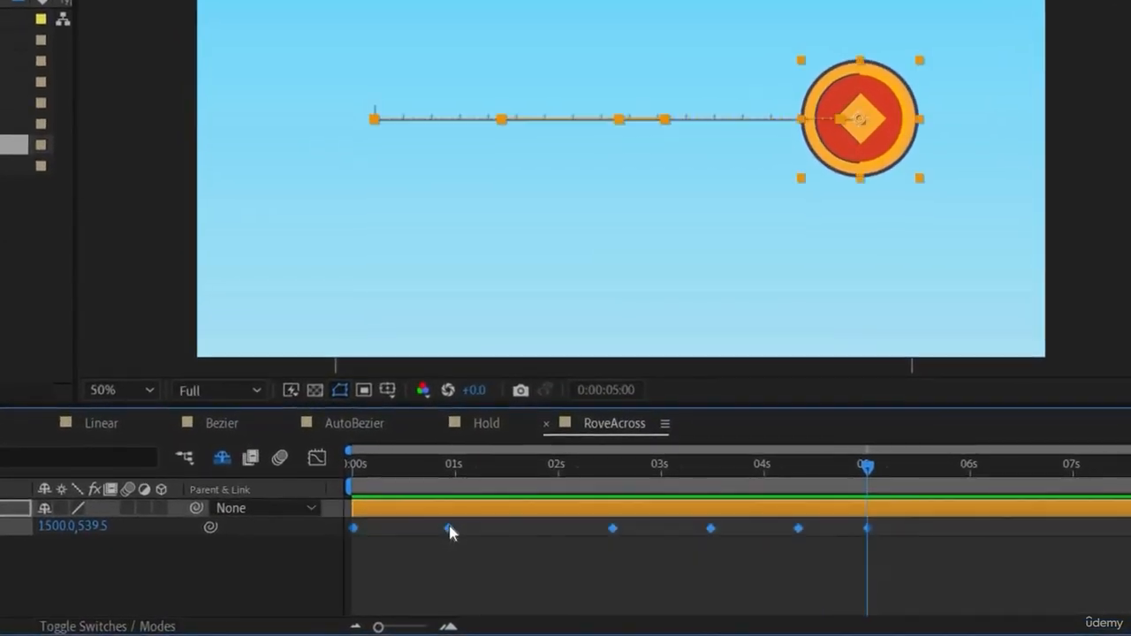
pyautogui.rightClick(449, 529)
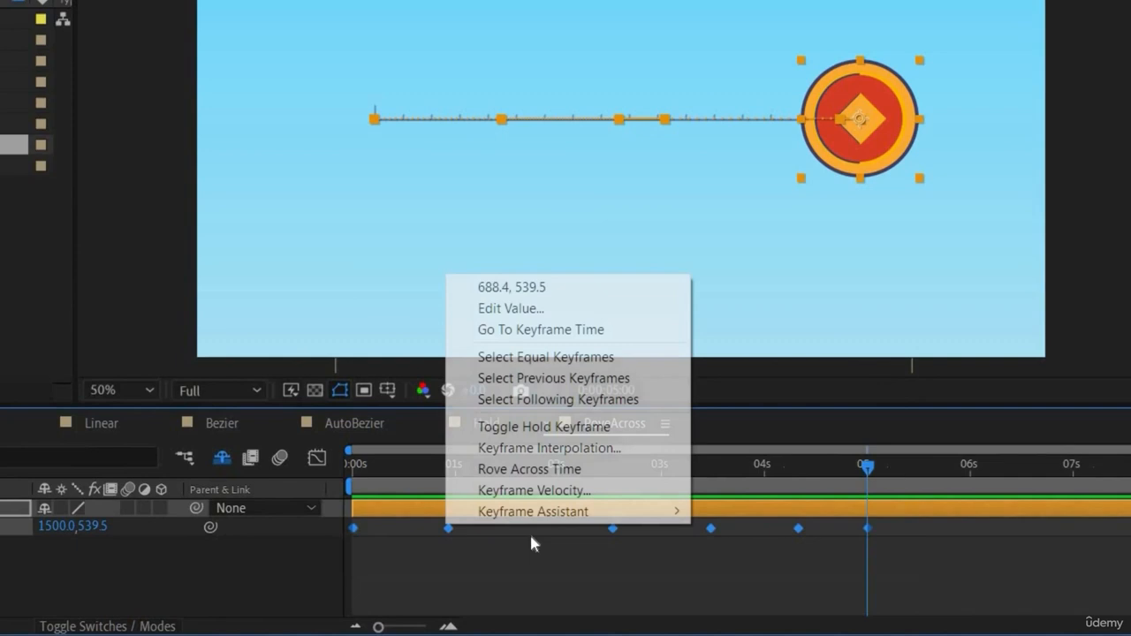
pyautogui.click(619, 478)
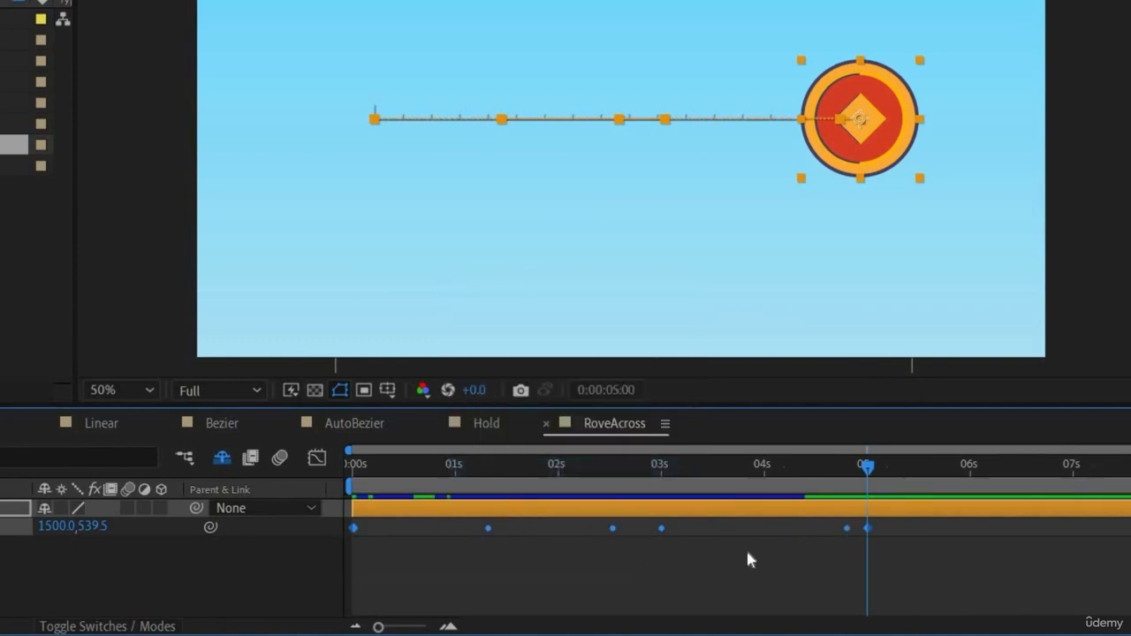
pyautogui.click(889, 471)
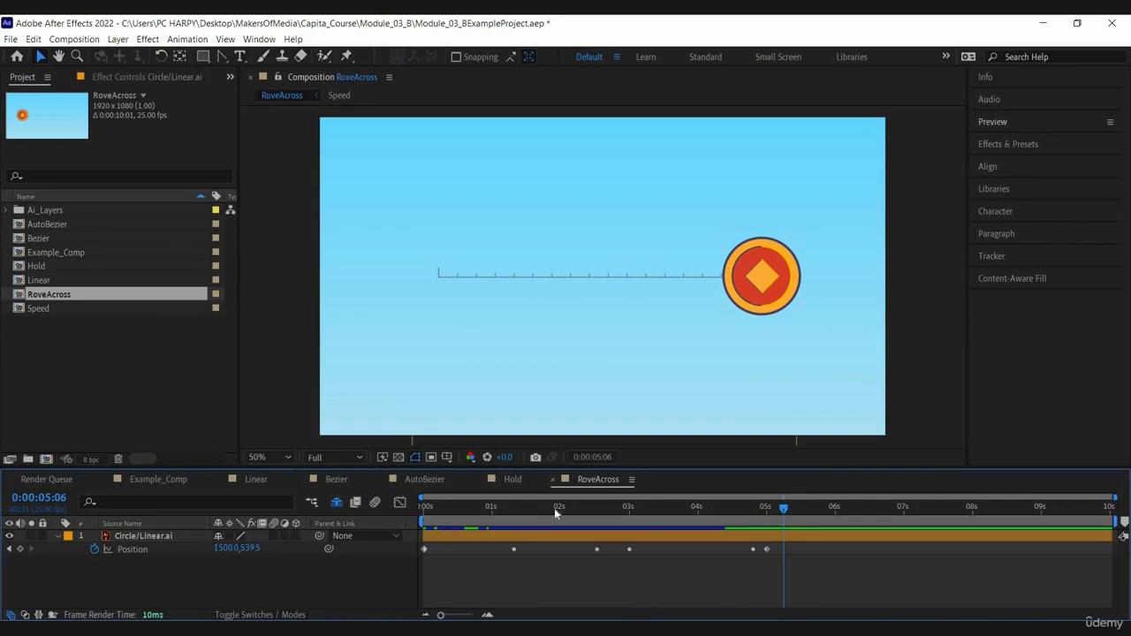
pyautogui.press('space')
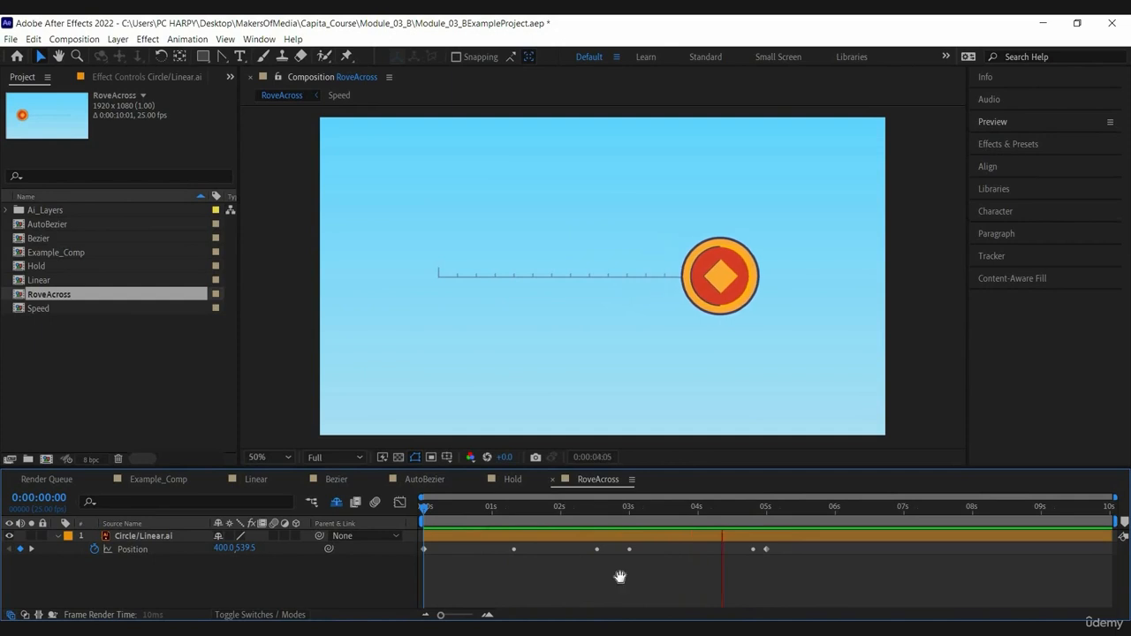
pyautogui.press('space')
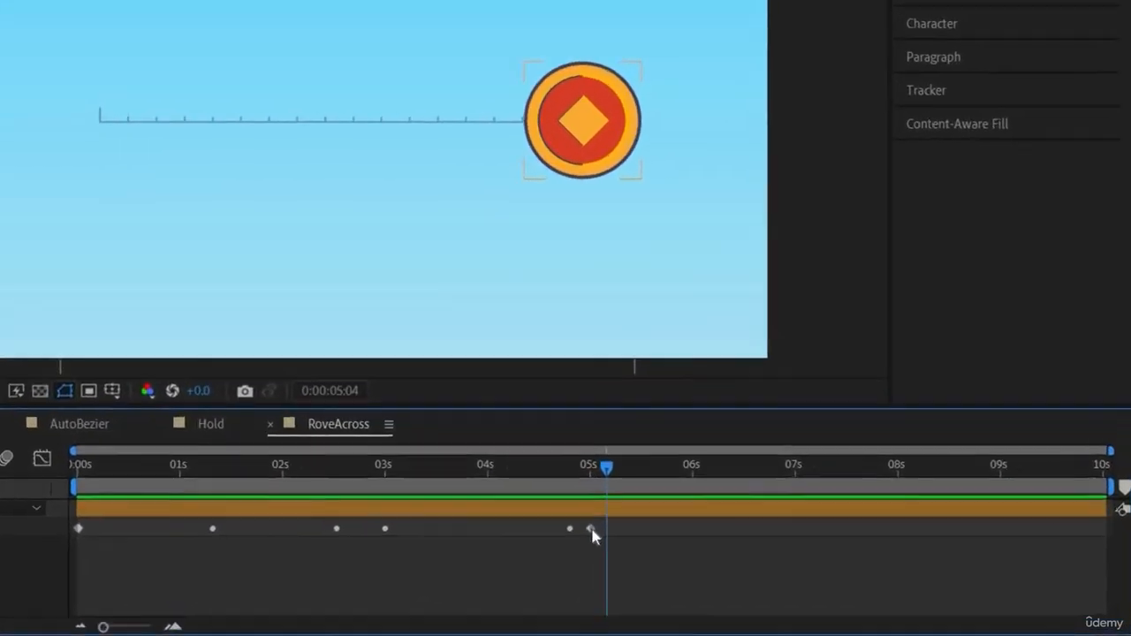
# Step: Retime the roving animation by moving the last Position keyframe to about 8 seconds, shifting the first forward and back to 0 seconds
pyautogui.click(705, 543)
pyautogui.moveTo(795, 535); pyautogui.dragTo(925, 531)
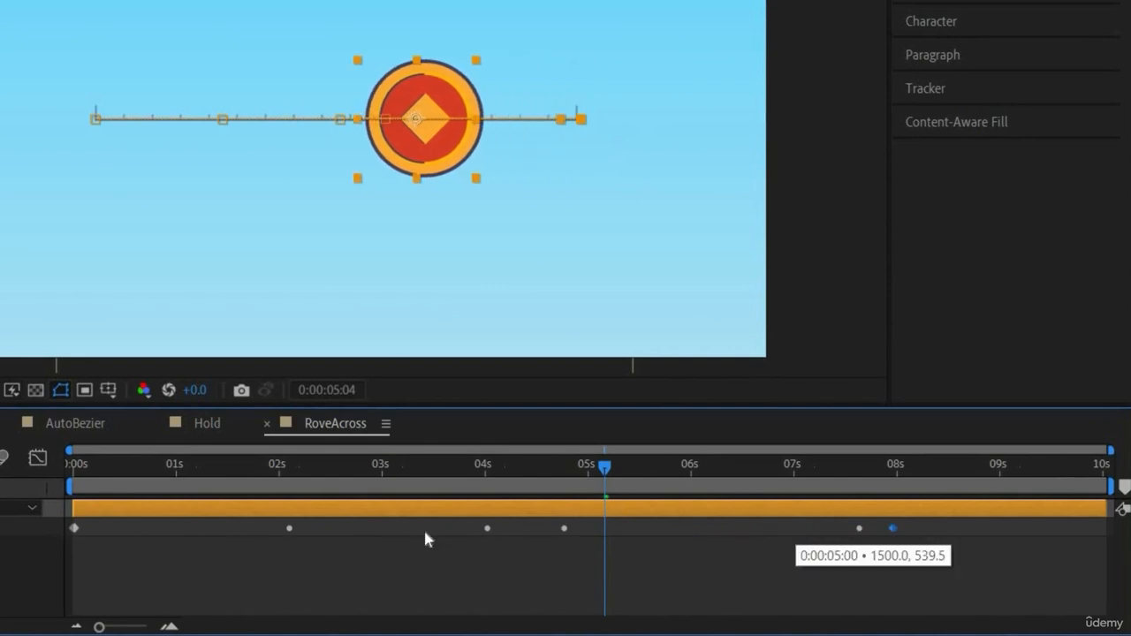
pyautogui.moveTo(261, 528); pyautogui.dragTo(486, 530)
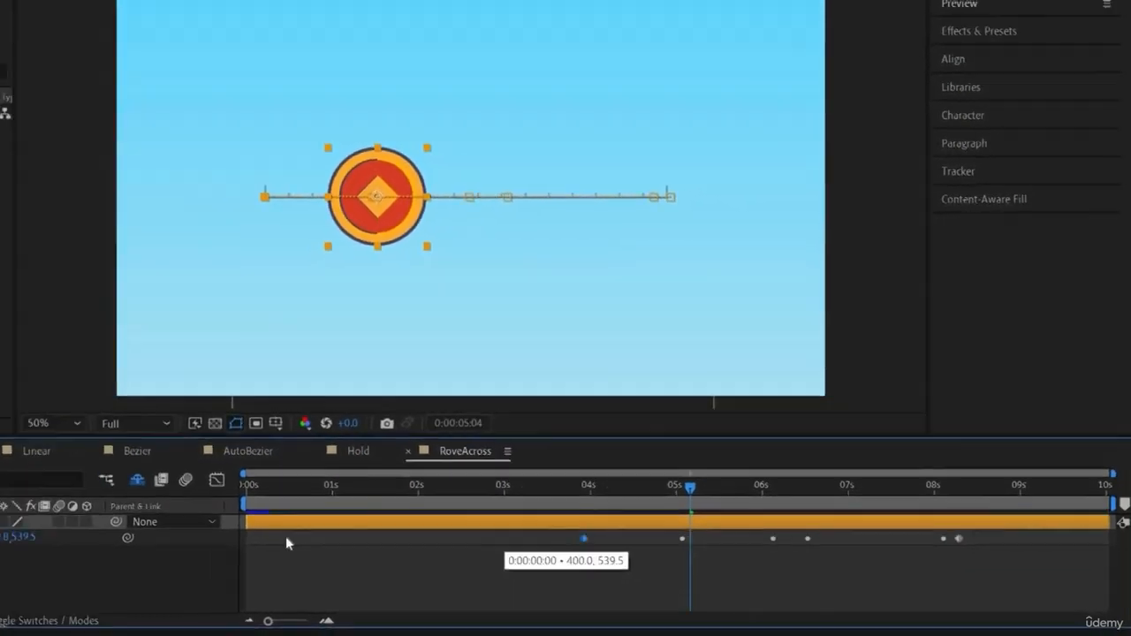
pyautogui.moveTo(285, 536); pyautogui.dragTo(249, 539)
pyautogui.click(468, 508)
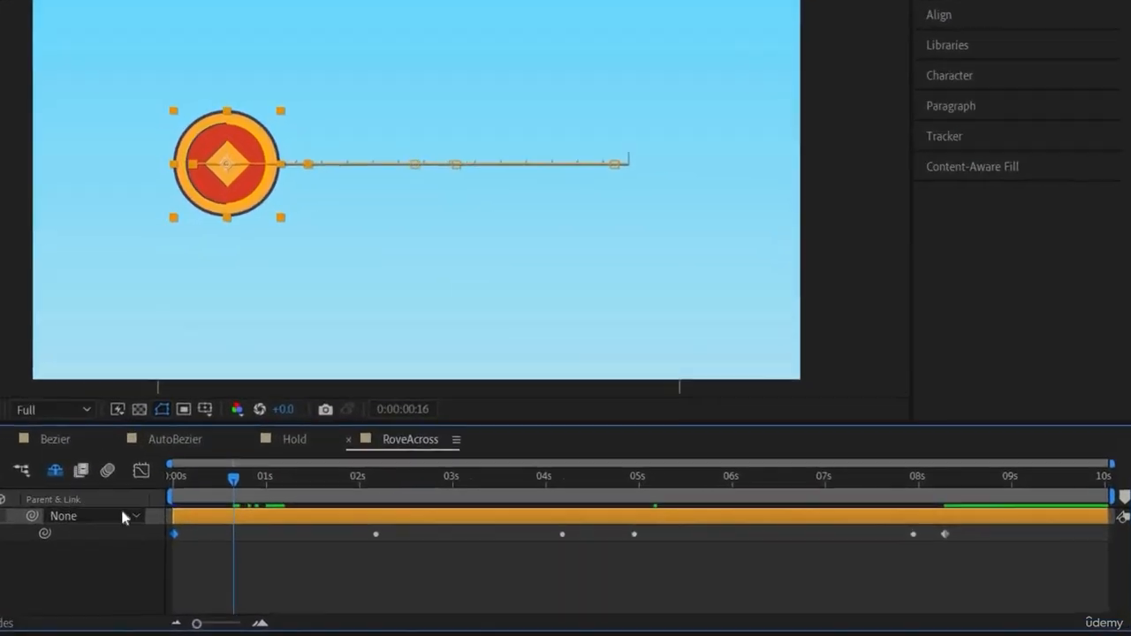
# Step: Turn off Rove Across Time for all Position keyframes of Circle/Linear.ai
pyautogui.moveTo(992, 567); pyautogui.dragTo(102, 507)
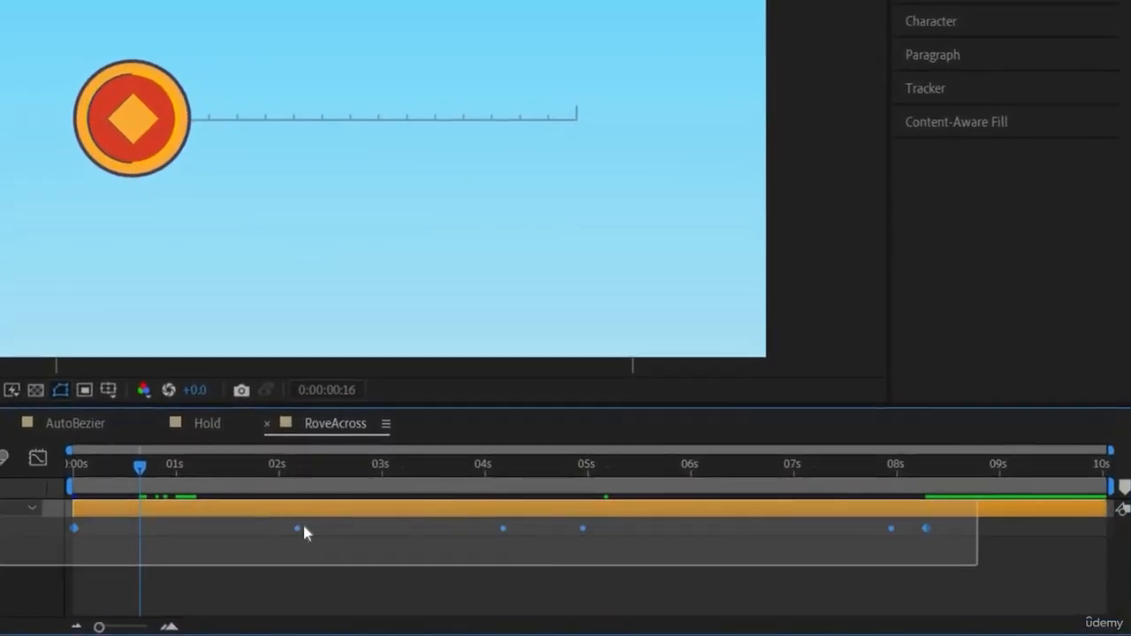
pyautogui.rightClick(376, 534)
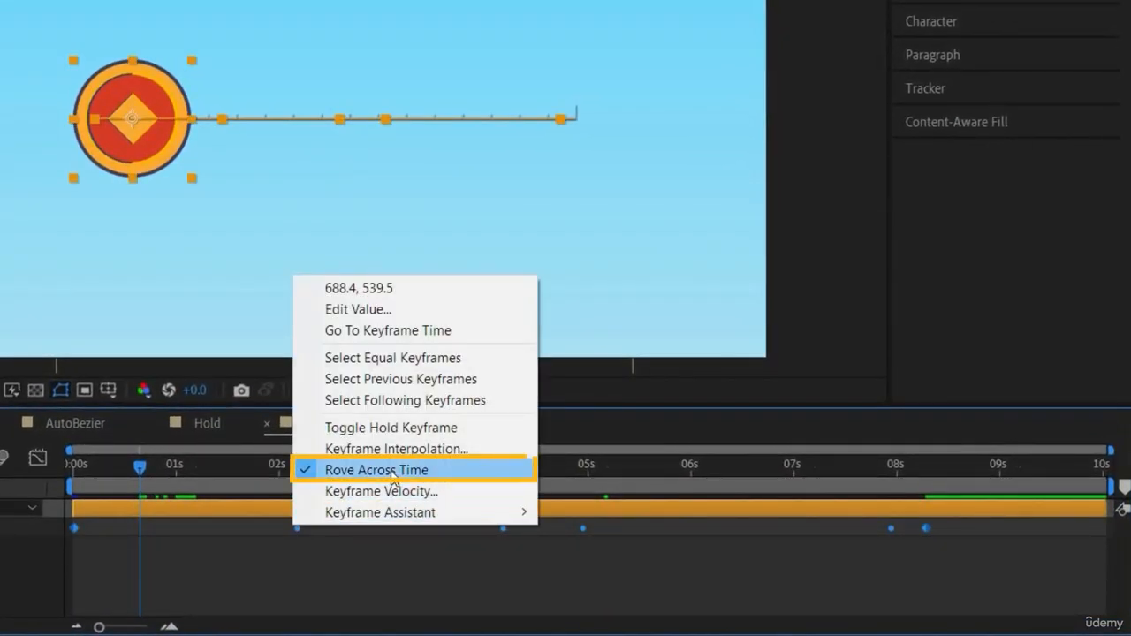
pyautogui.click(395, 471)
# Step: Select the four middle Position keyframes of Circle/Linear.ai, clear that selection, and select all of the layer's Position keyframes
pyautogui.moveTo(279, 556); pyautogui.dragTo(747, 529)
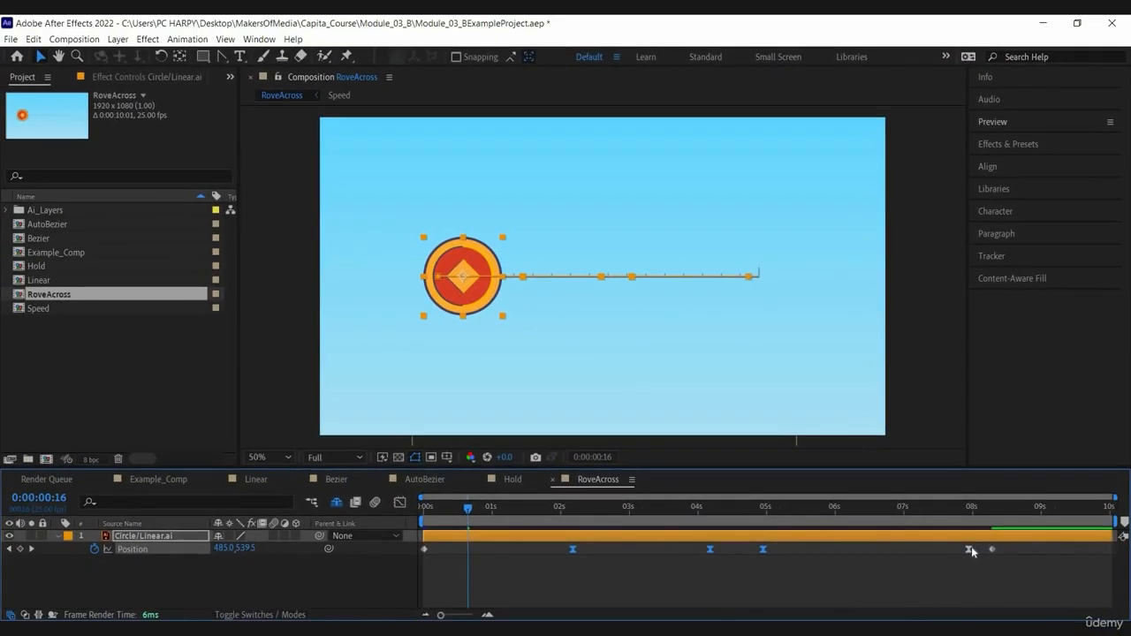
pyautogui.keyDown('shift'); pyautogui.click(971, 548); pyautogui.keyUp('shift')
pyautogui.click(604, 582)
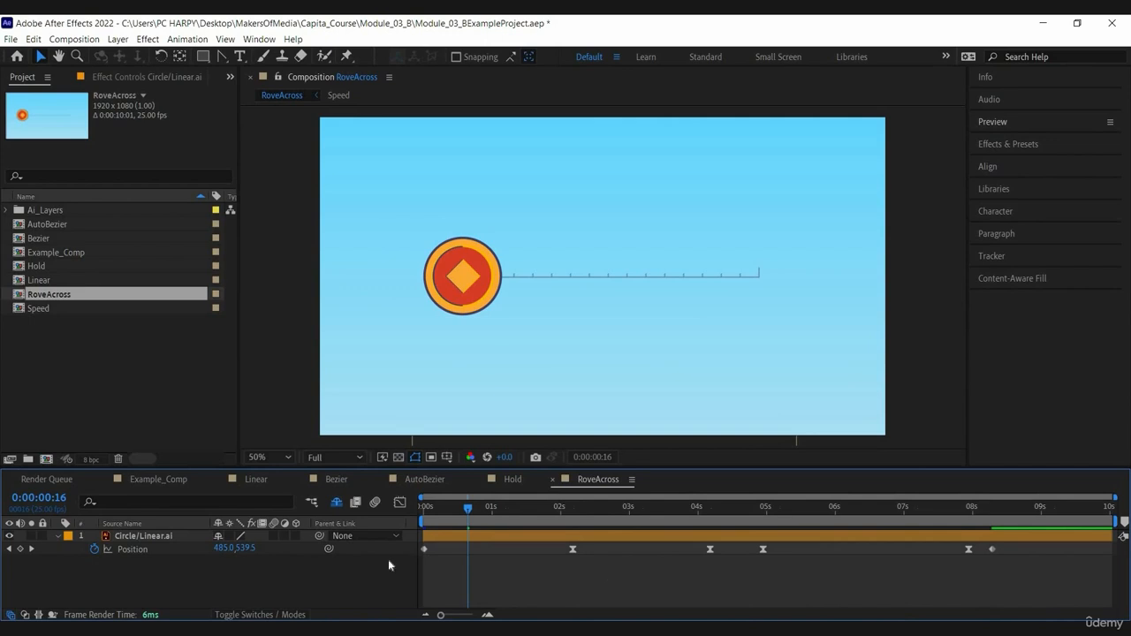
pyautogui.click(134, 549)
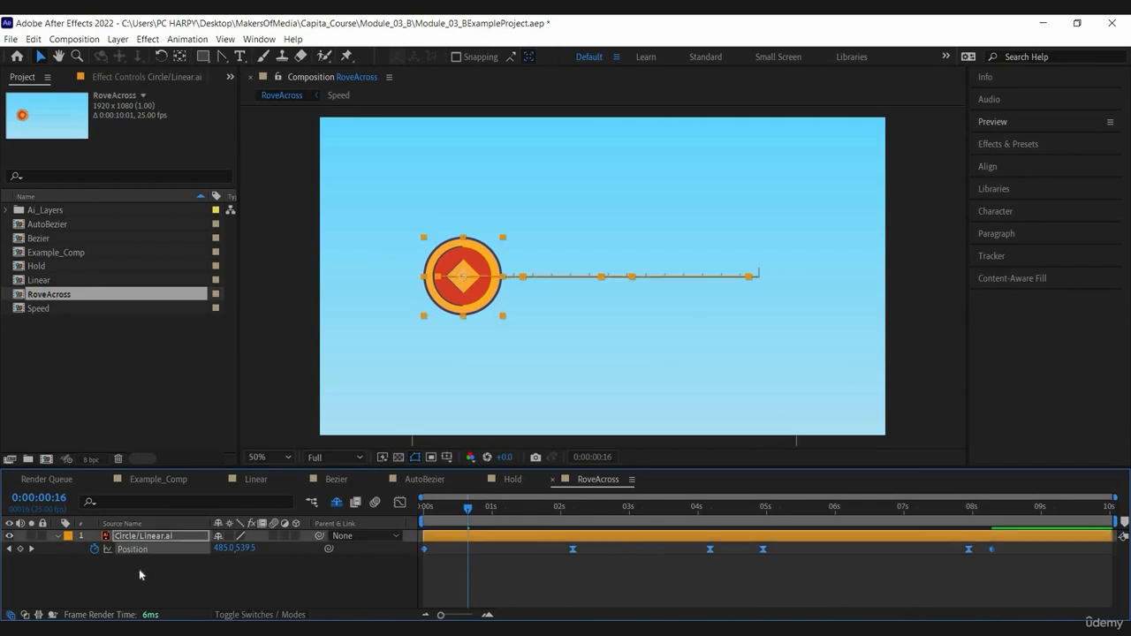